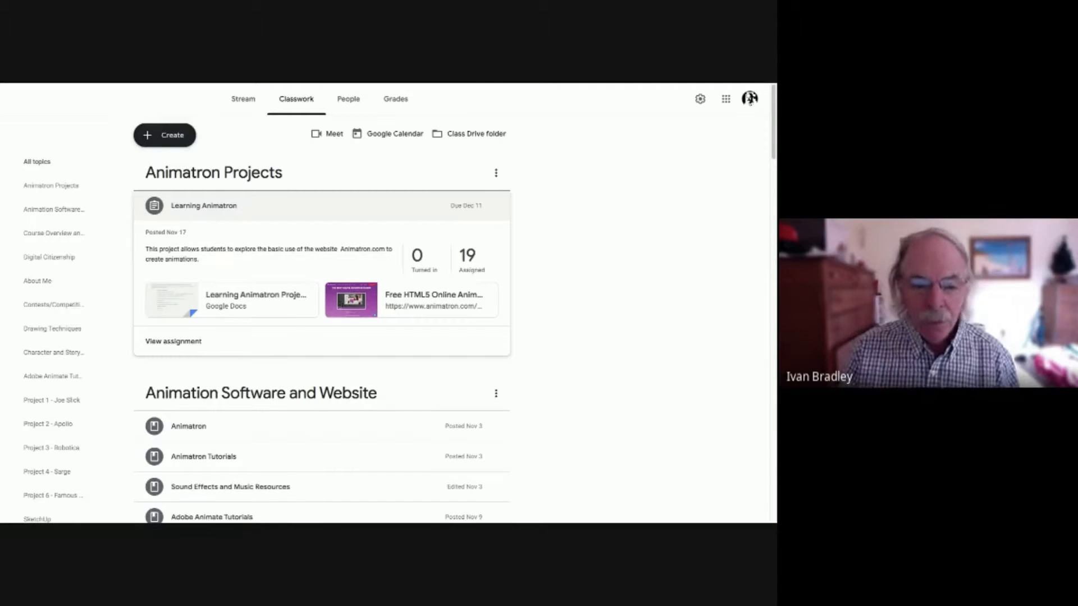
Expand the Sound Effects and Music Resources material in the classwork list and review its linked websites
scroll(320, 387, "down", 3)
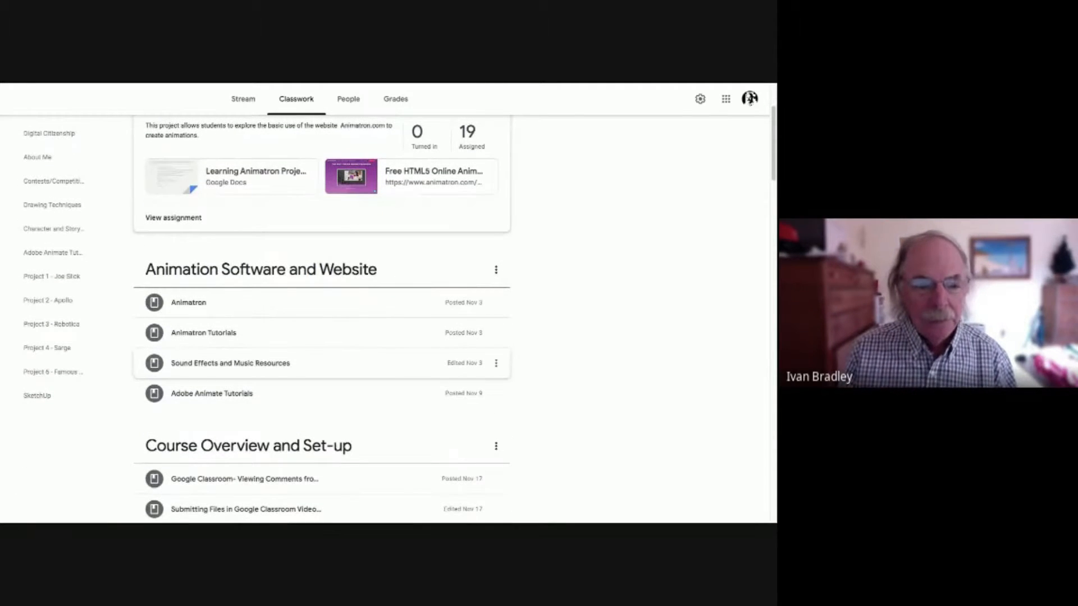
left_click(230, 363)
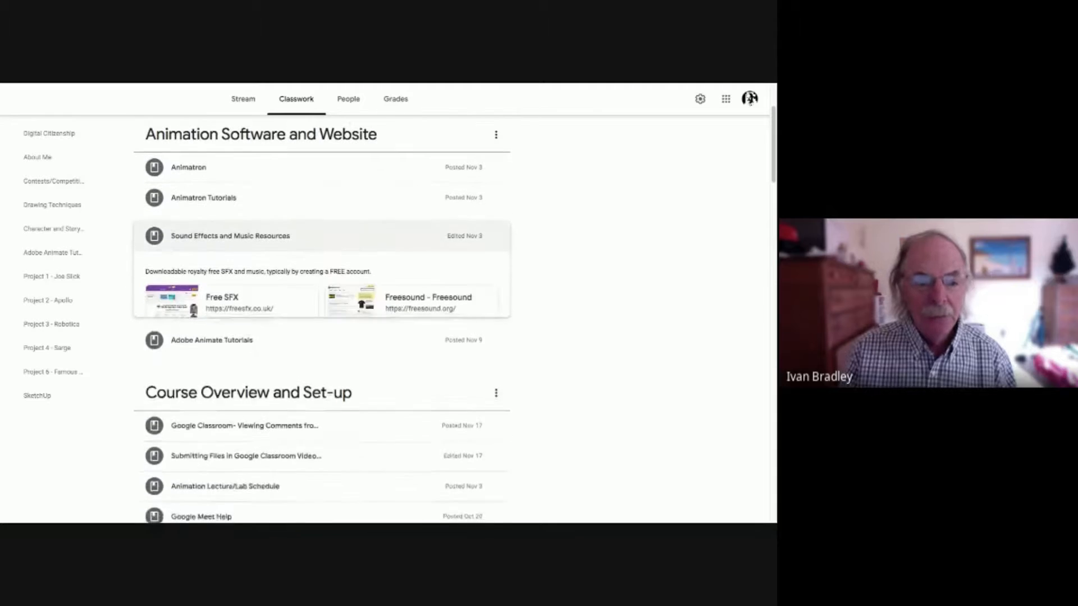
scroll(321, 320, "down", 1)
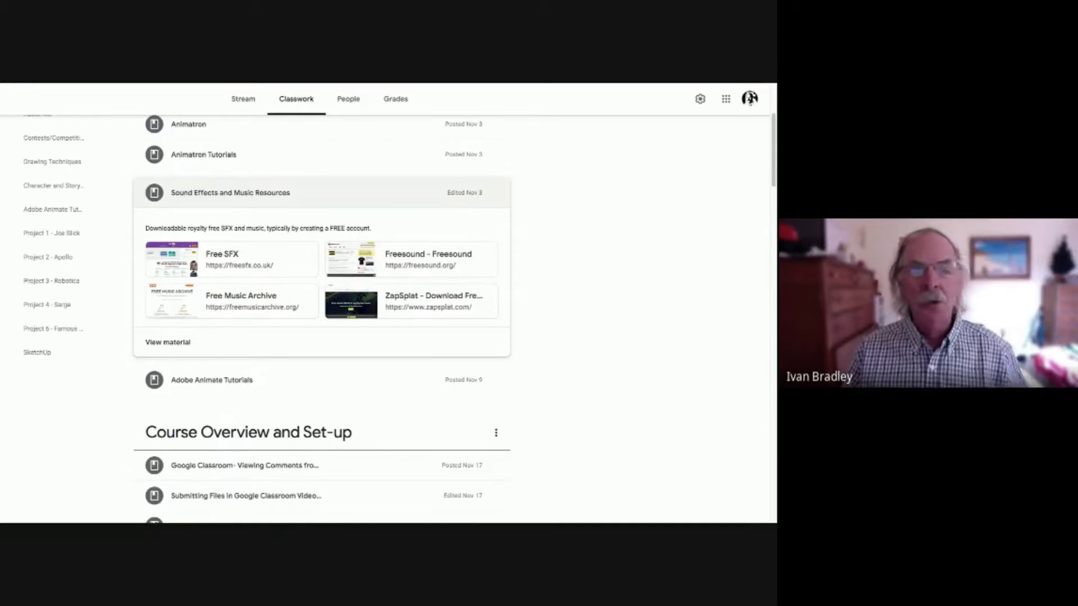
scroll(393, 315, "up", 3)
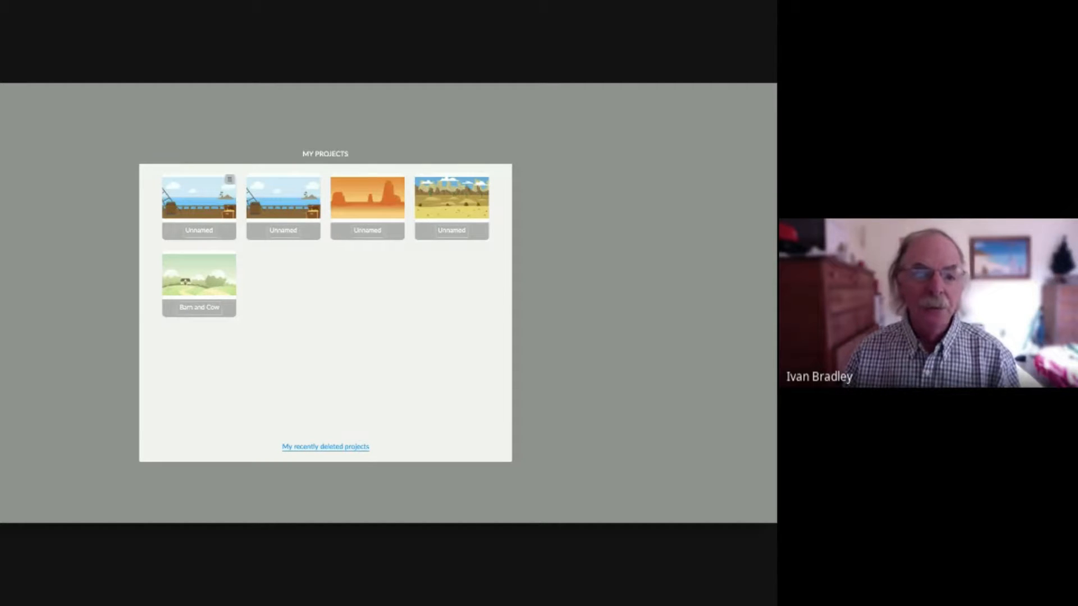
Open the Barn and Cow project from the saved projects and look over its available project commands
mouse_move(200, 275)
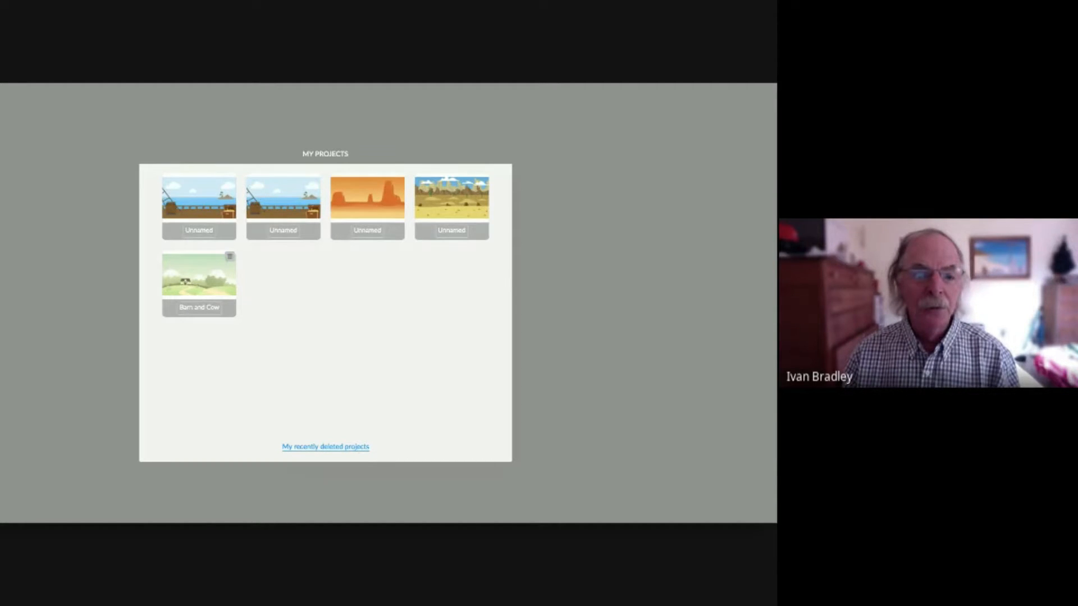
left_click(199, 275)
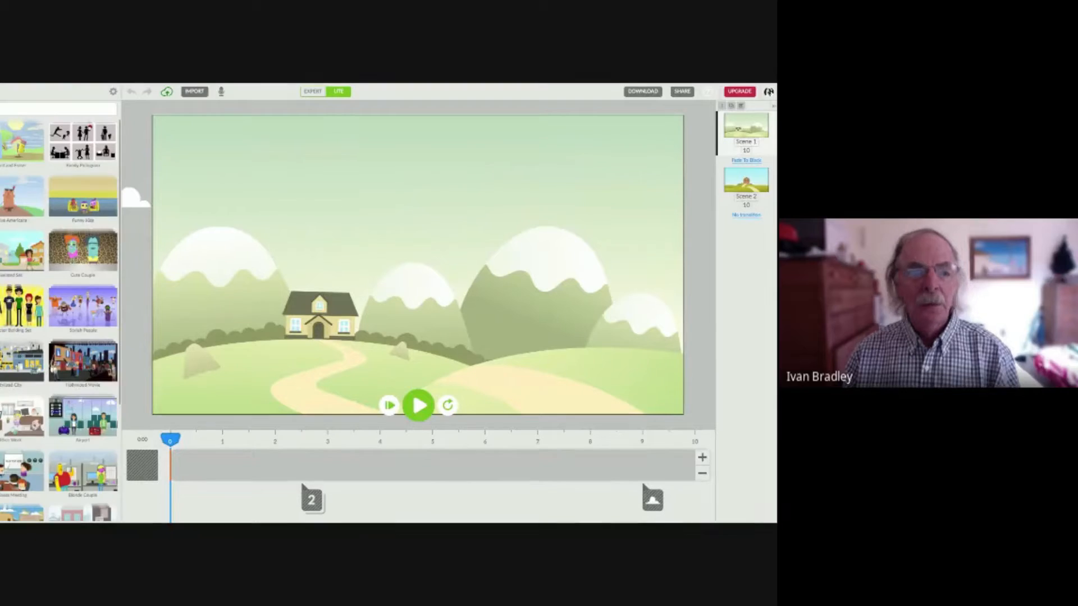
left_click(22, 82)
mouse_move(33, 101)
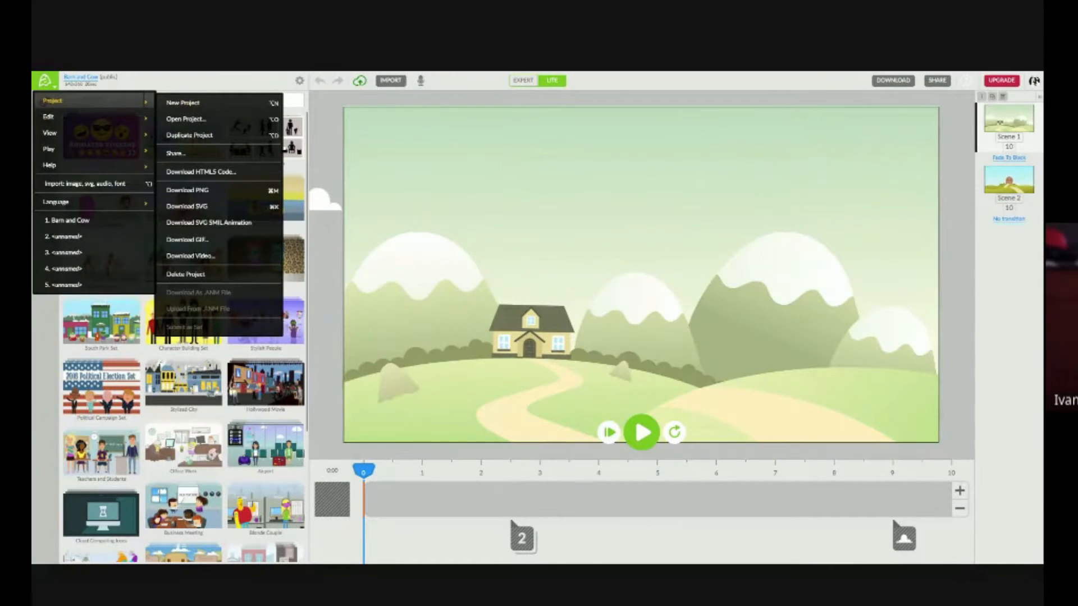
left_click(44, 82)
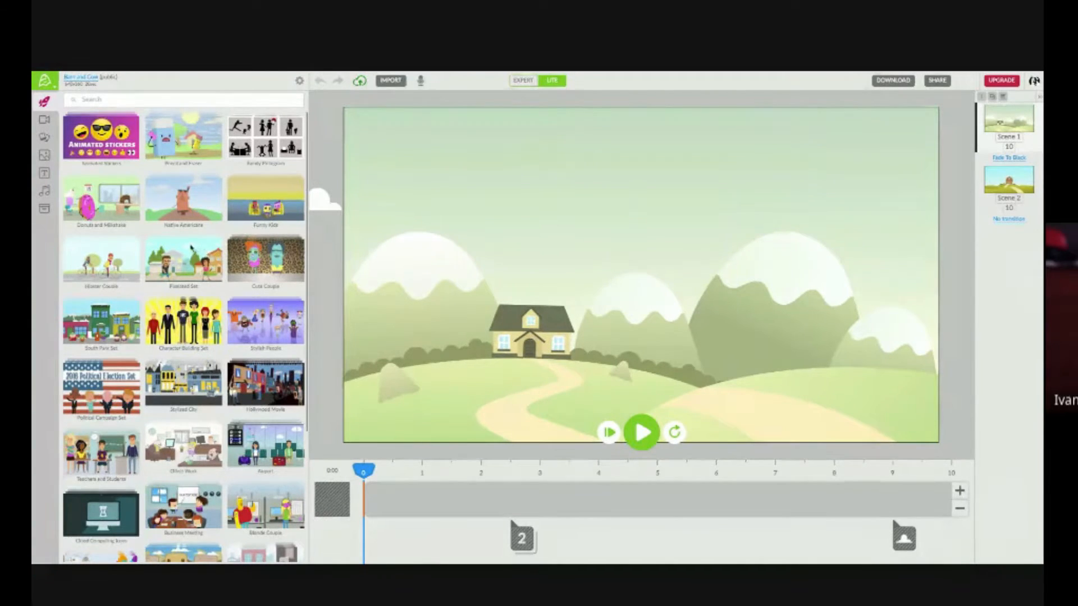
Delete Scene 1 and replace the remaining scene's background with the ship deck from the Pirate Adventure Team set
left_click(1002, 97)
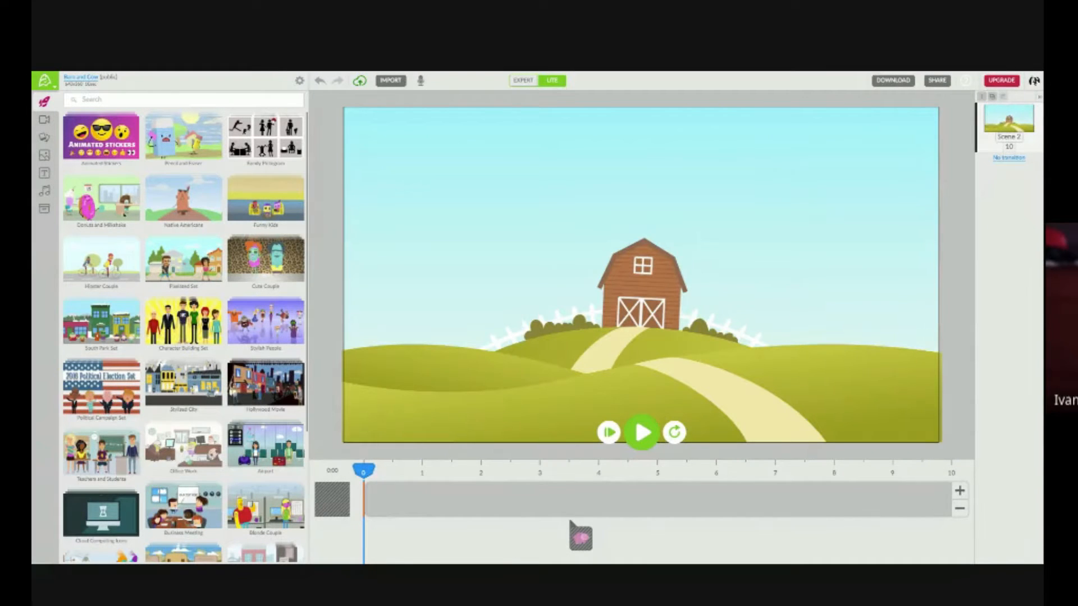
scroll(187, 276, "down", 3)
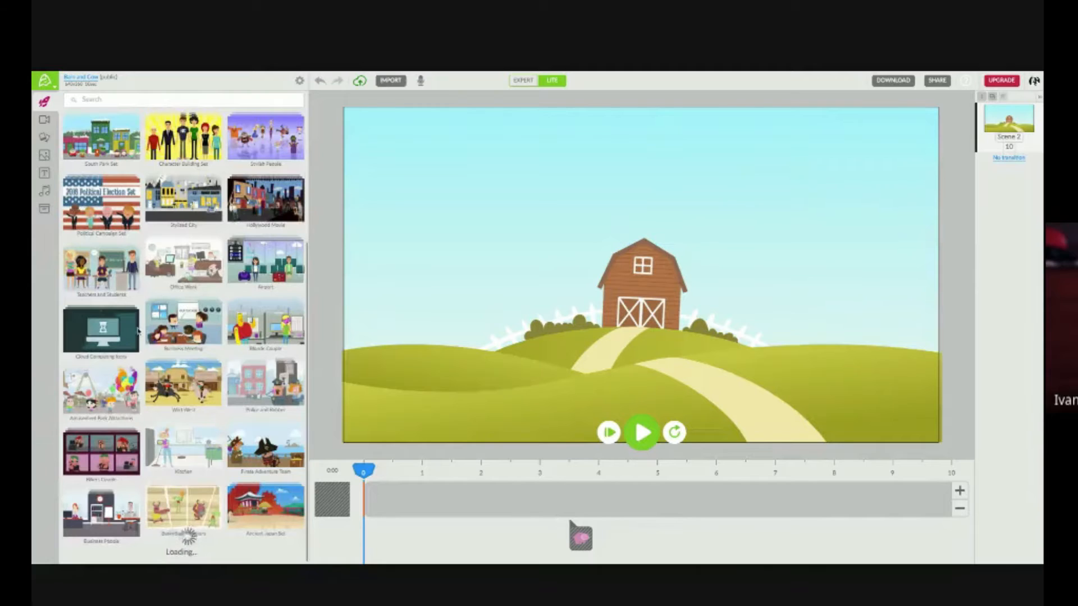
left_click(266, 442)
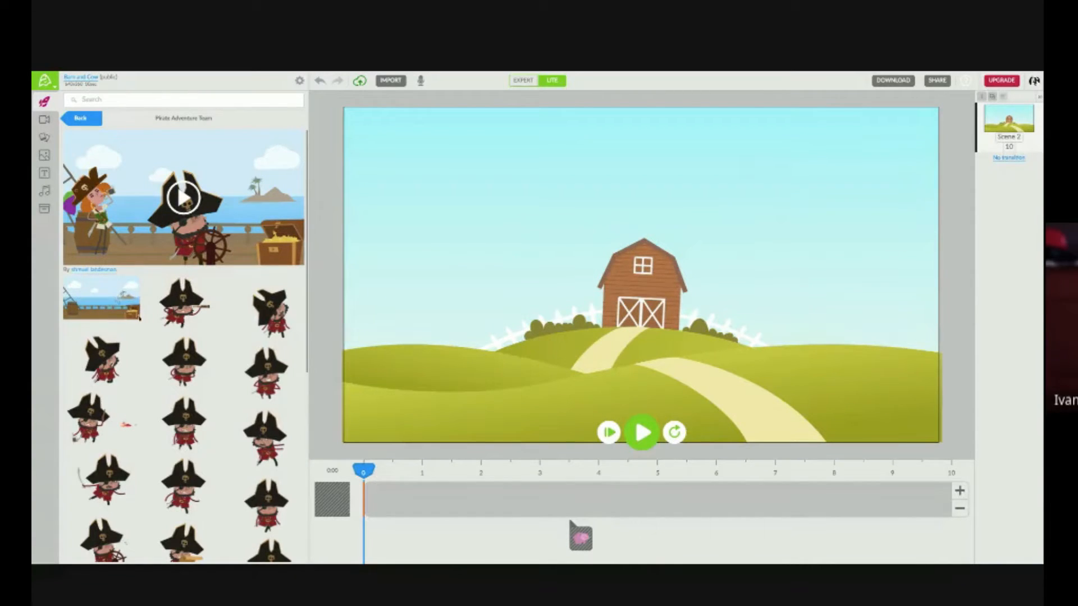
scroll(160, 412, "down", 6)
scroll(159, 411, "down", 3)
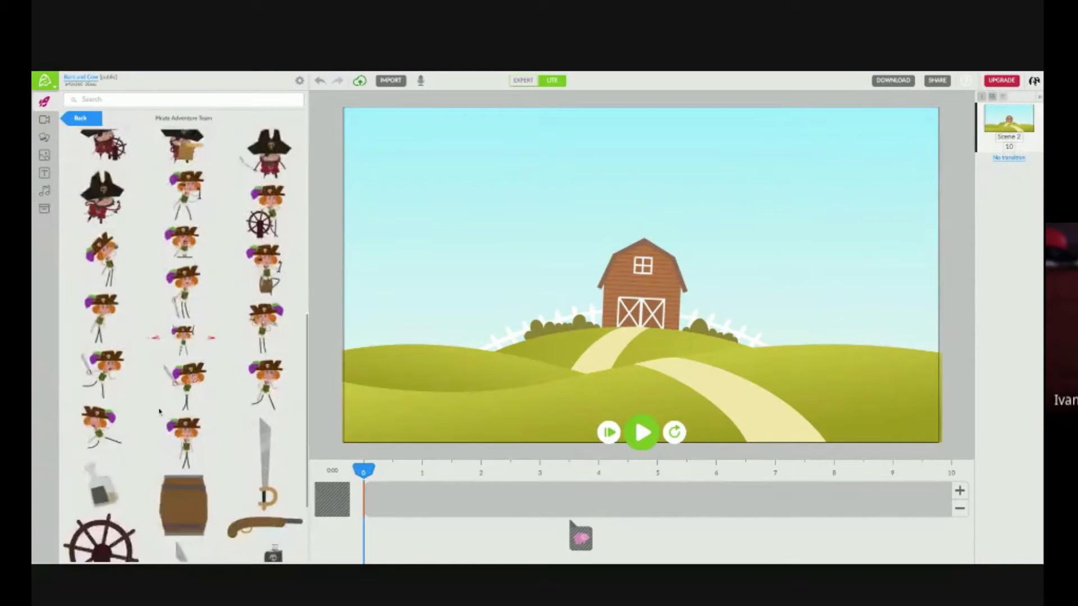
scroll(162, 409, "up", 9)
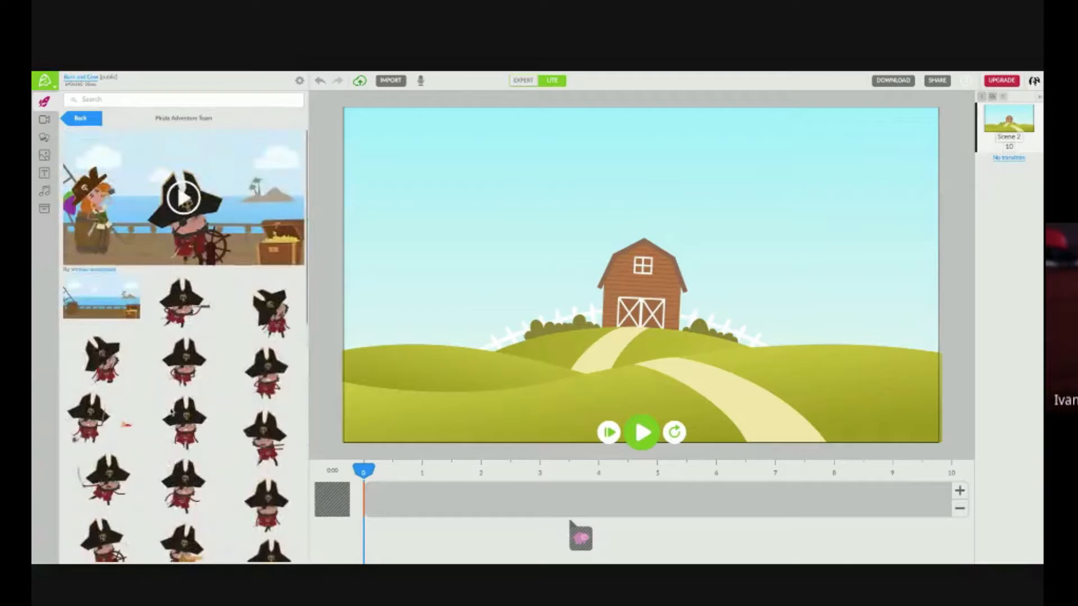
left_click(92, 294)
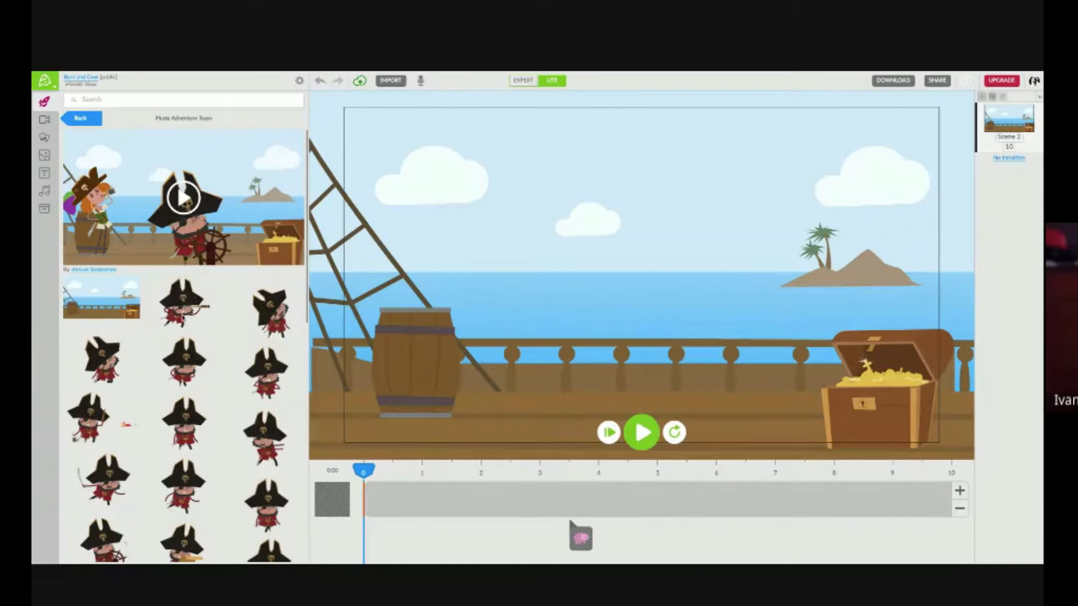
Place the running, aiming male pirate on the deck beside the barrel and delete the pink pig
left_click_drag(178, 316, 494, 378)
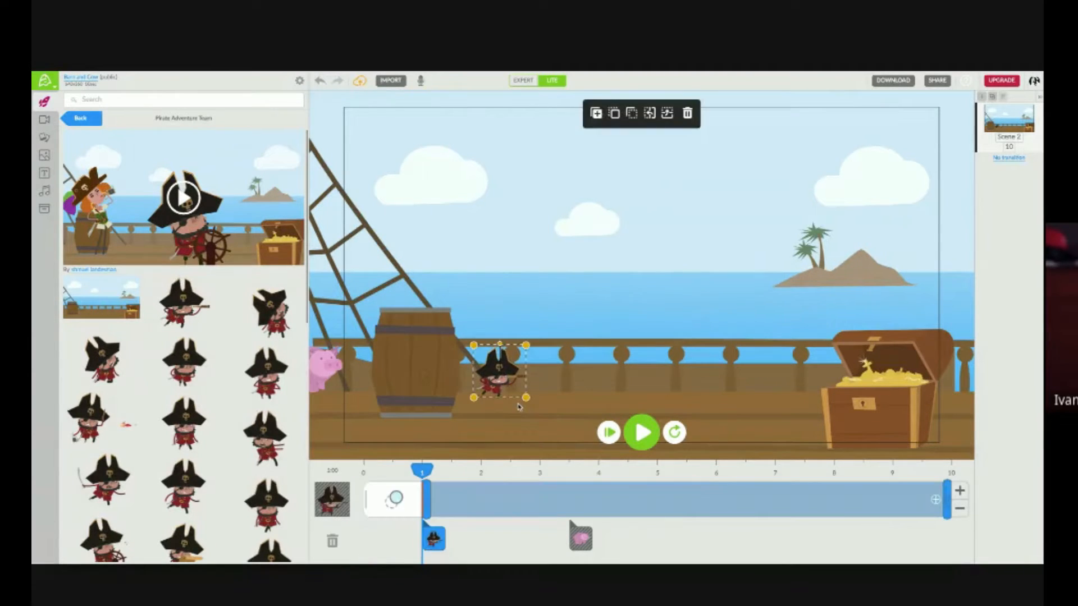
left_click(324, 381)
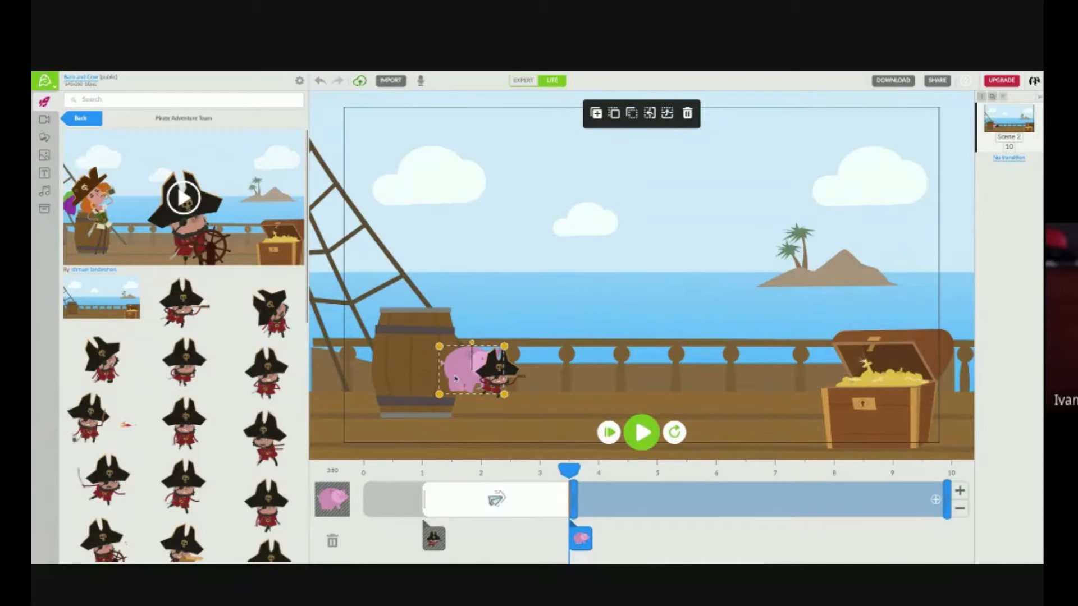
key("Delete")
Enlarge the male pirate to roughly the barrel's height and position him on the deck beside it
left_click(500, 368)
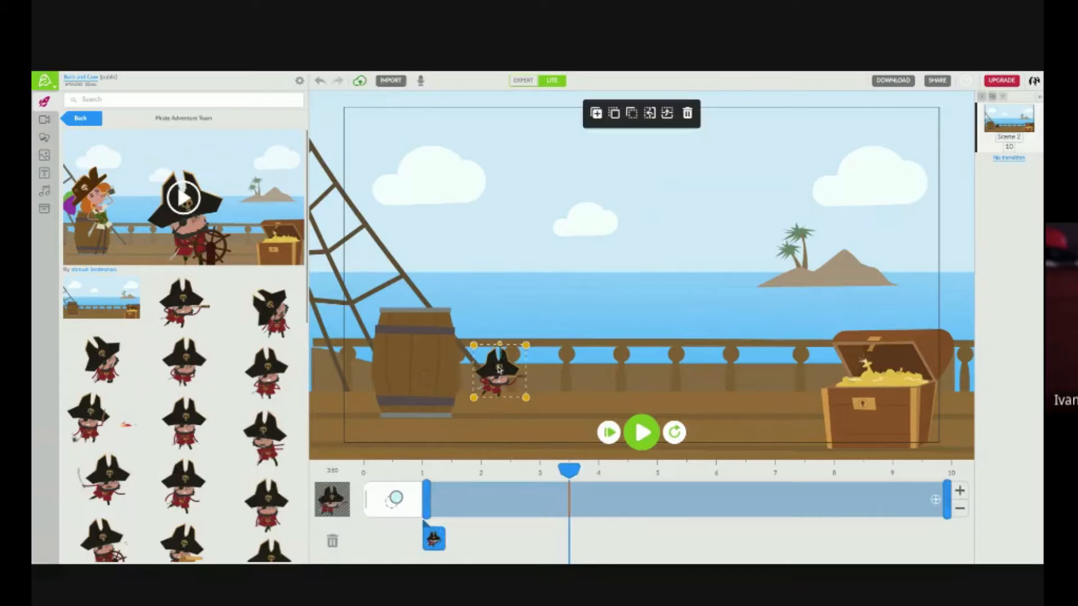
left_click_drag(473, 344, 443, 315)
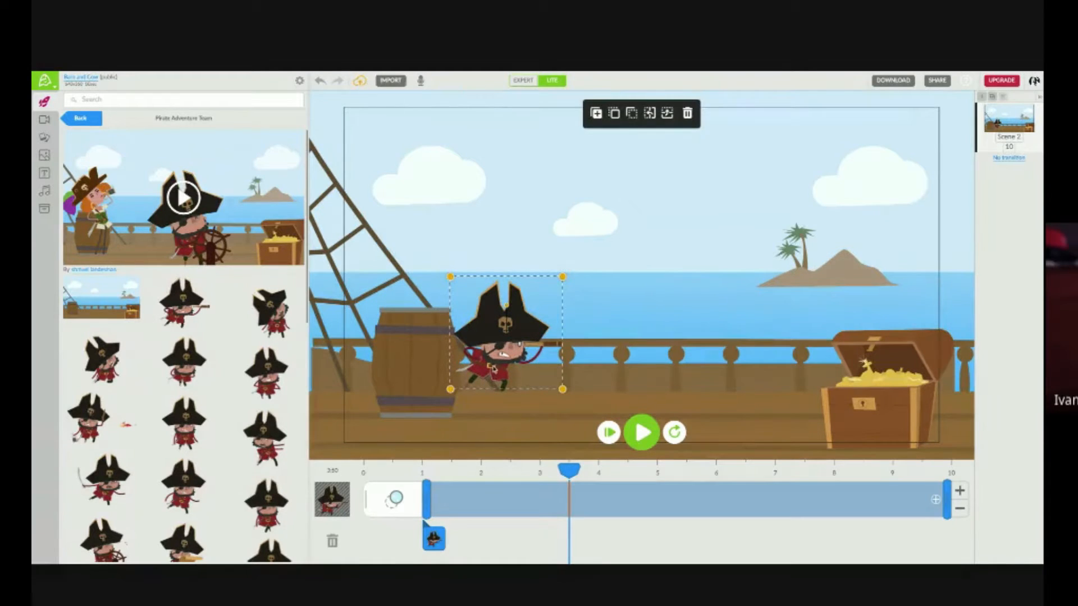
left_click_drag(492, 370, 490, 377)
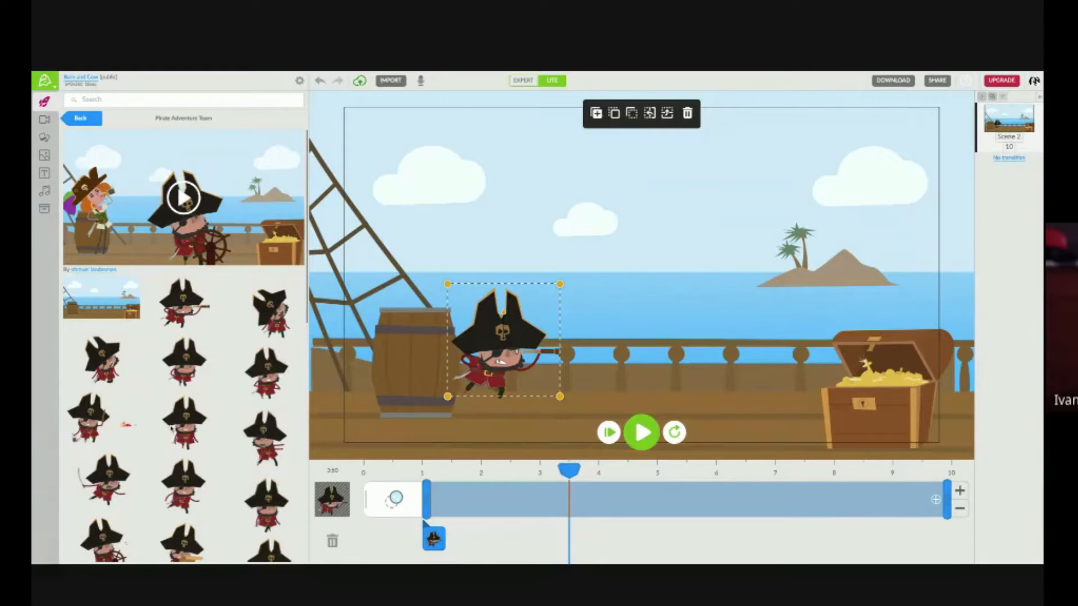
Add the female pirate with the ship's wheel, enlarge her, and position her on the deck beside the treasure chest
scroll(171, 428, "down", 3)
scroll(174, 429, "down", 2)
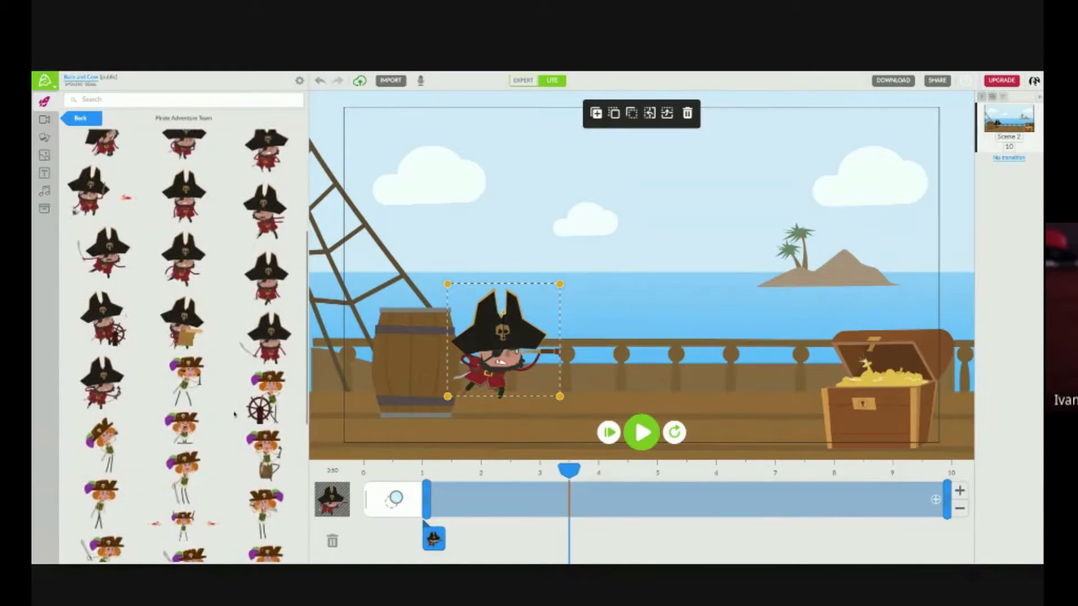
left_click_drag(261, 410, 742, 365)
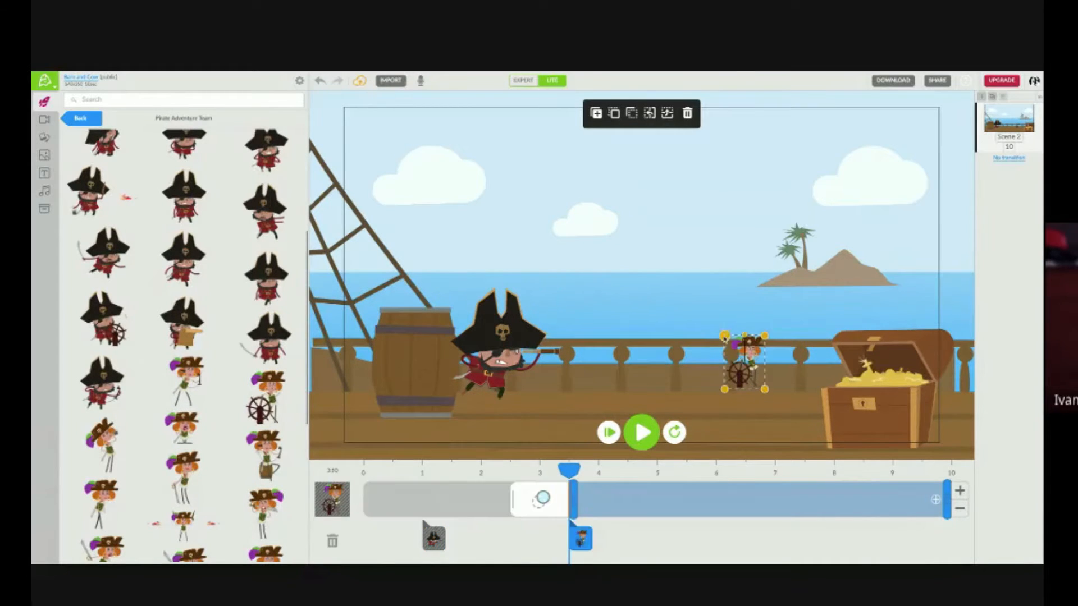
left_click_drag(683, 282, 702, 306)
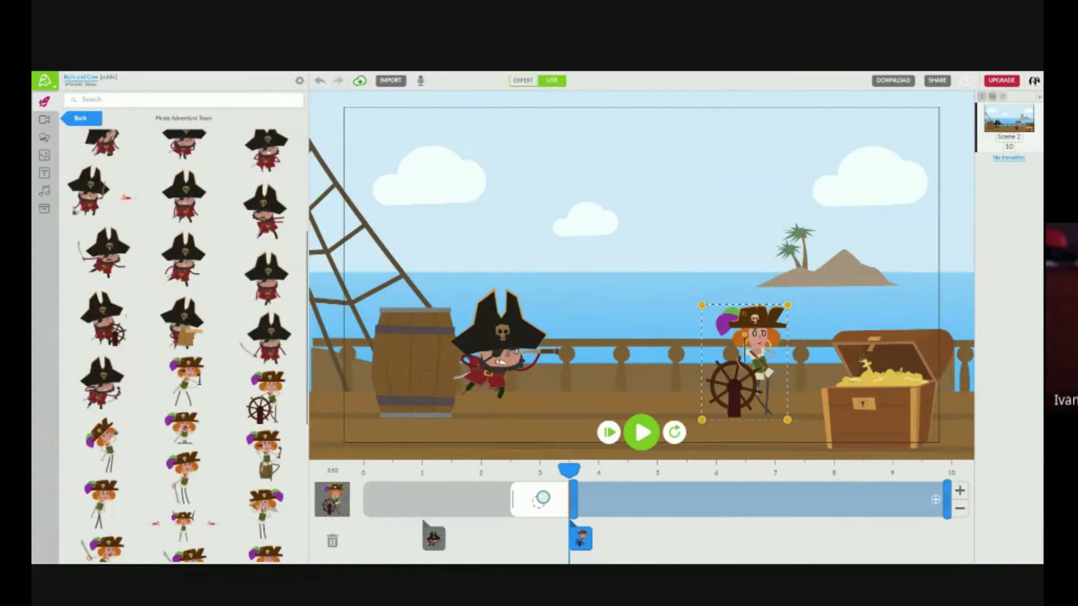
left_click_drag(752, 360, 755, 324)
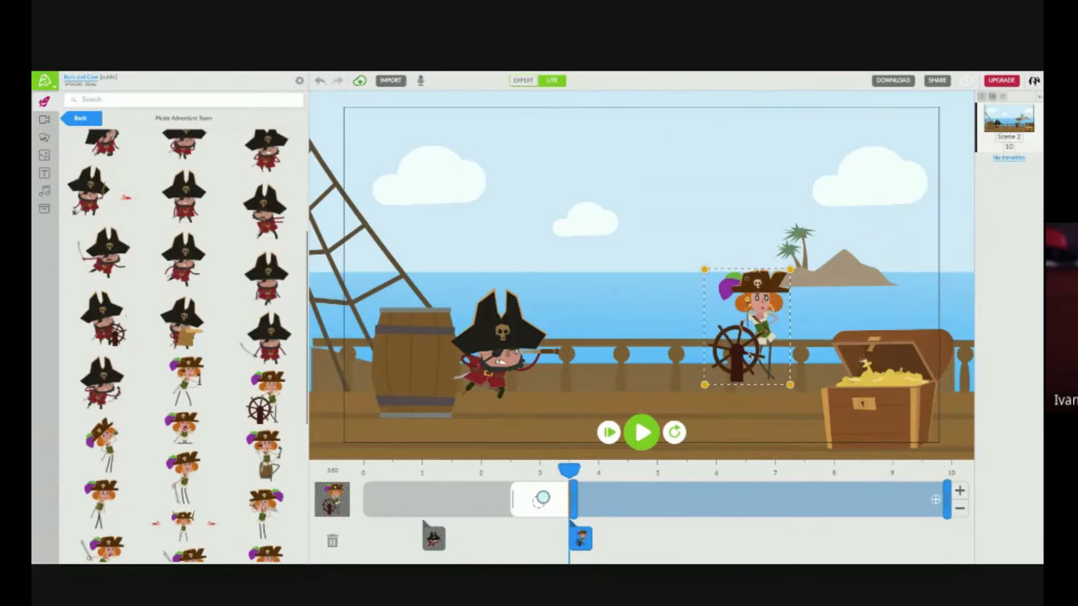
left_click_drag(749, 366, 752, 368)
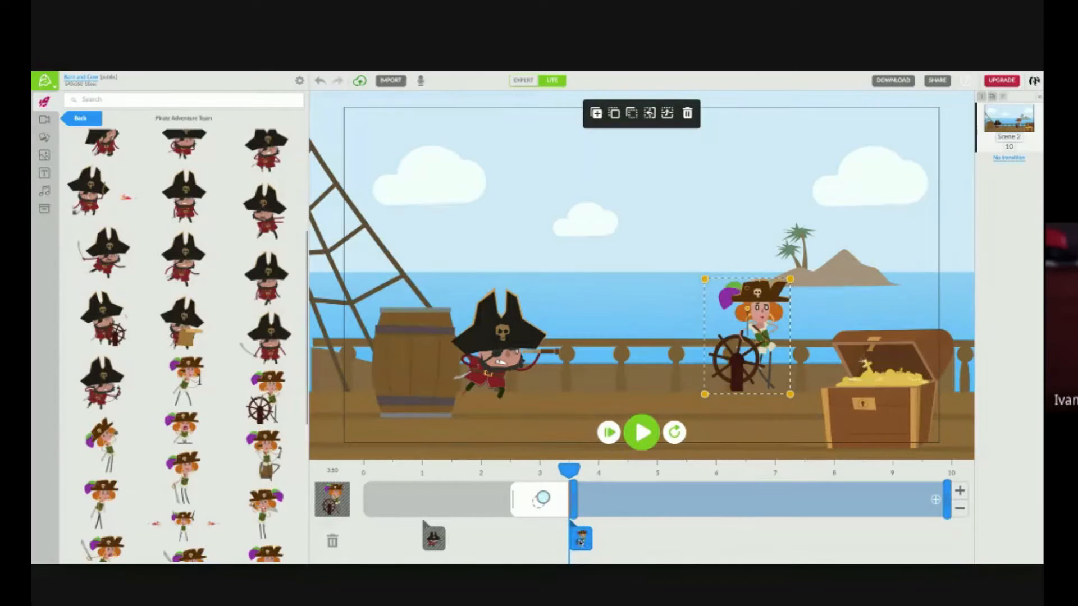
Move the female pirate's entry on the timeline to the 2-second mark
left_click(435, 542)
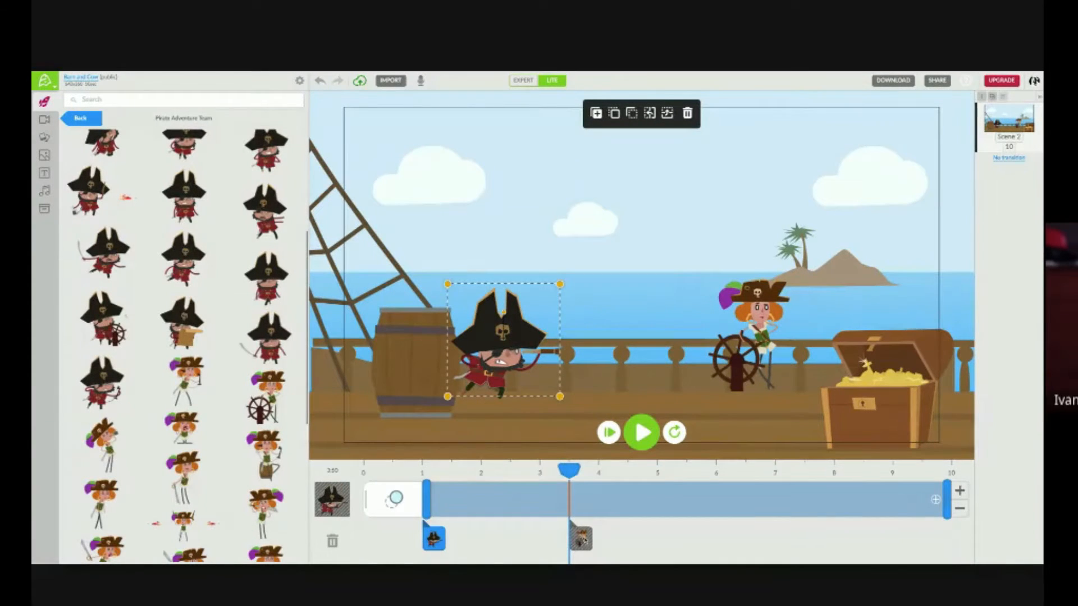
left_click(582, 540)
mouse_move(494, 540)
left_mouse_down()
mouse_move(476, 540)
mouse_move(492, 540)
left_mouse_up()
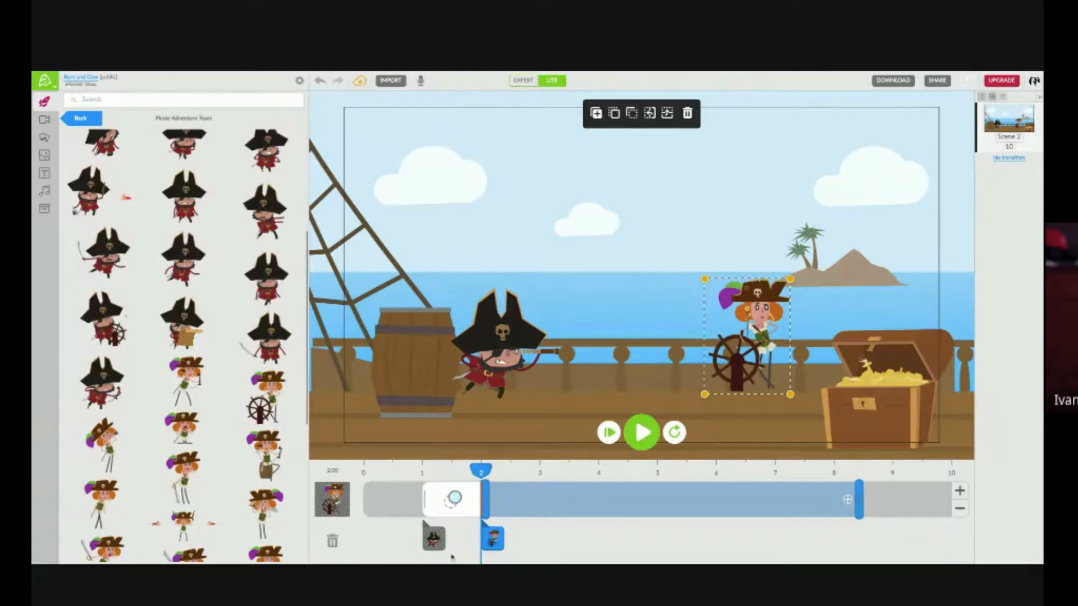
left_click(433, 540)
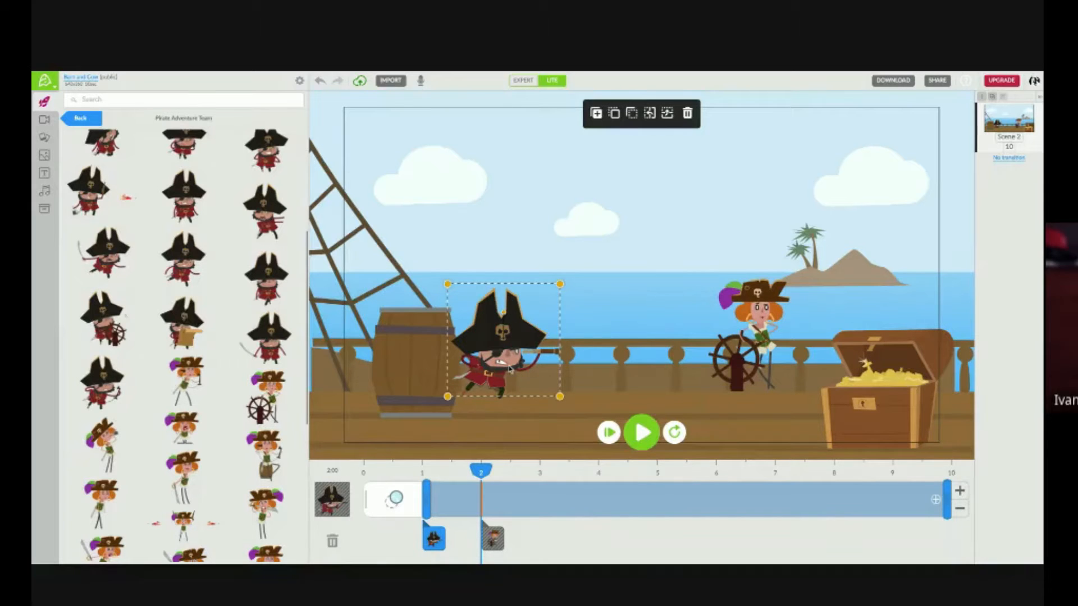
left_click(393, 501)
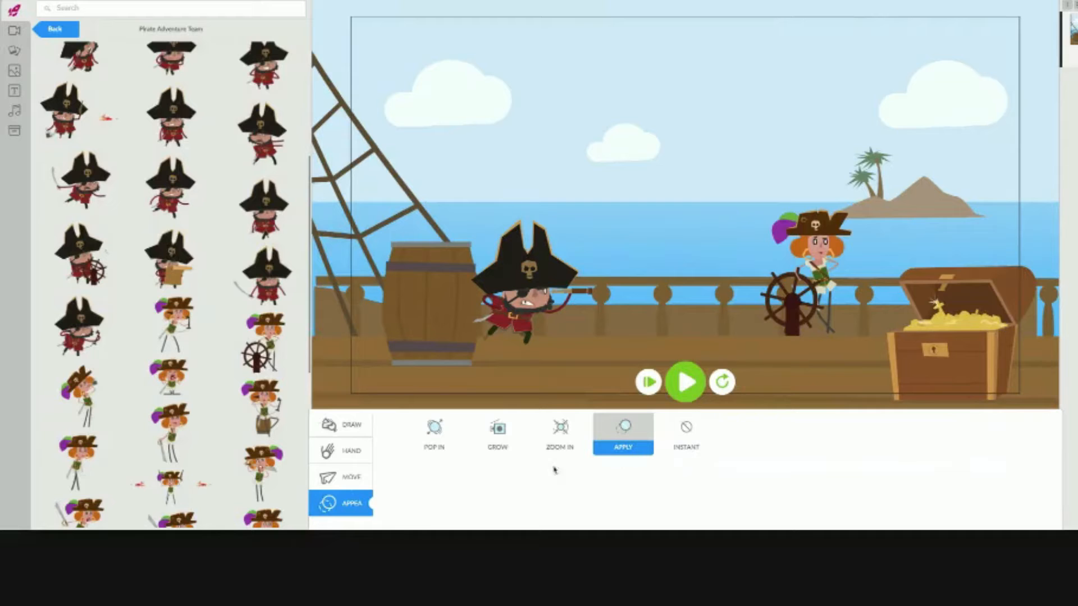
left_click(337, 481)
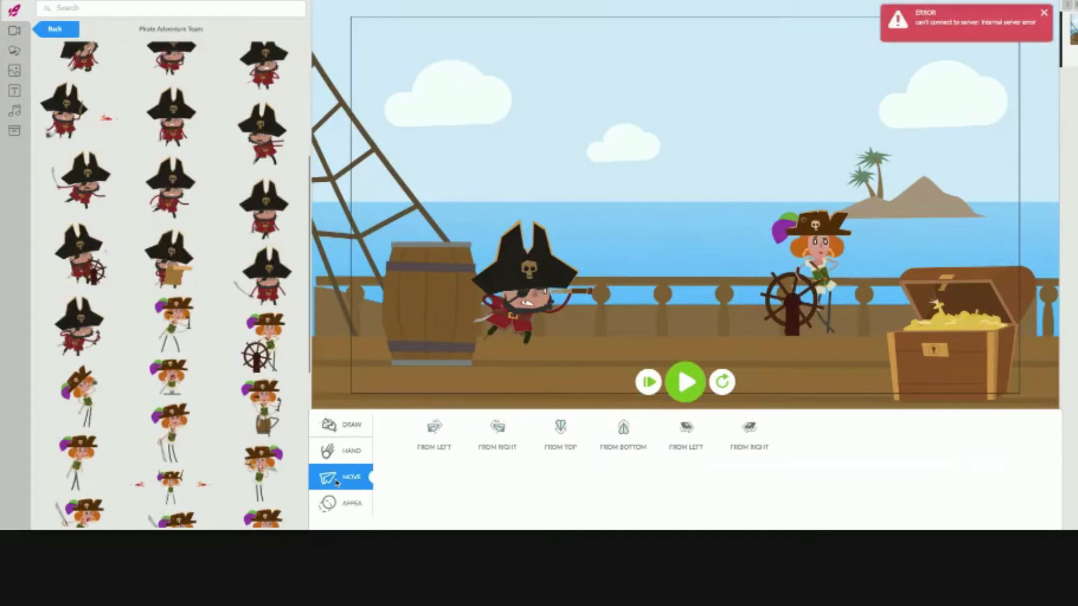
Change the male pirate's entrance transition to a From Left move
left_click(526, 300)
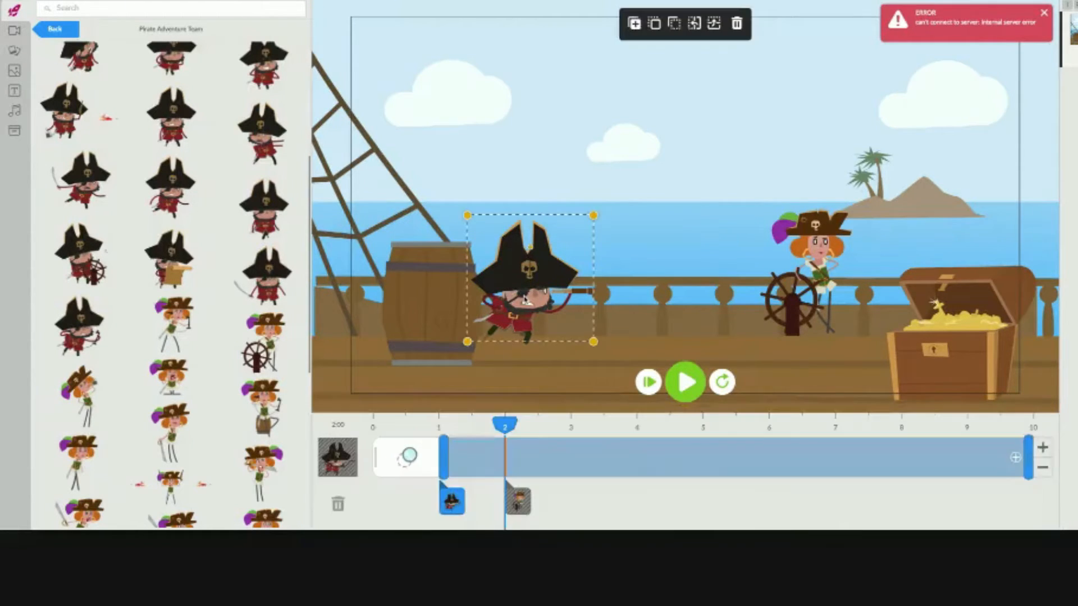
left_click(400, 460)
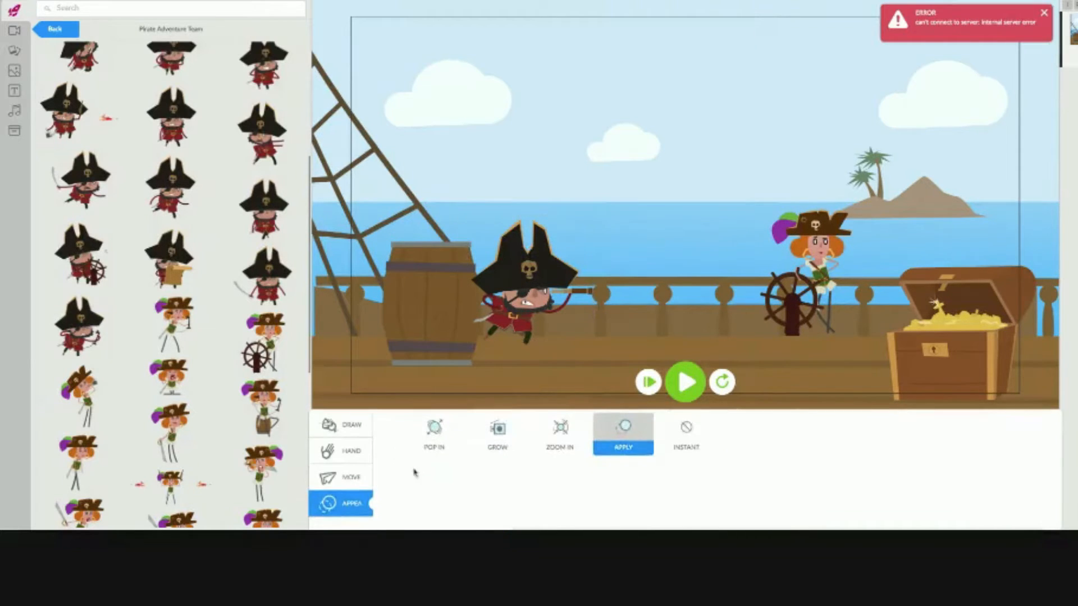
left_click(349, 480)
left_click(435, 429)
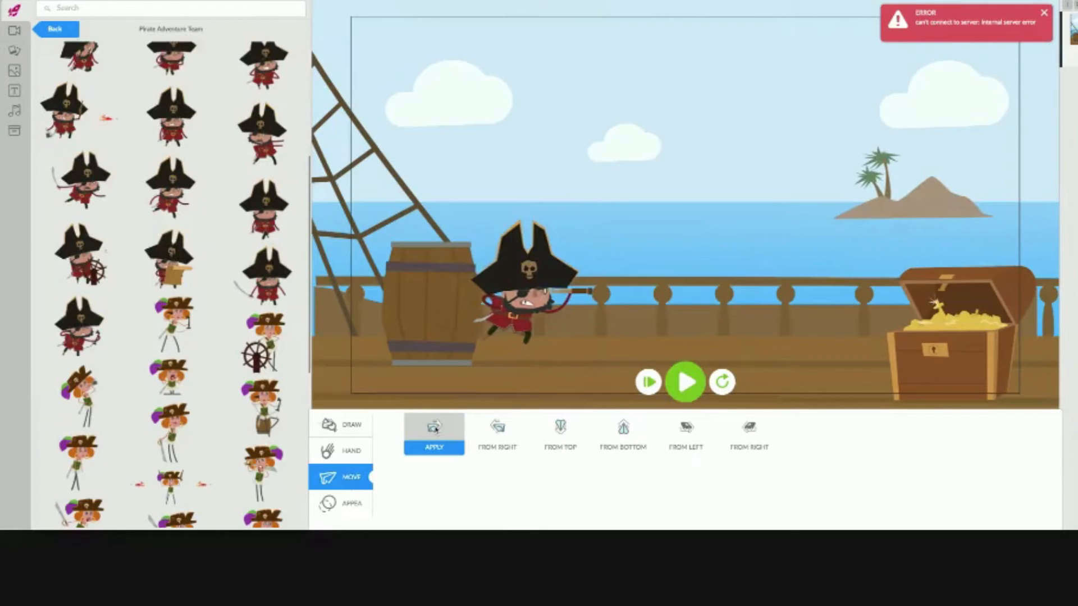
left_click(601, 357)
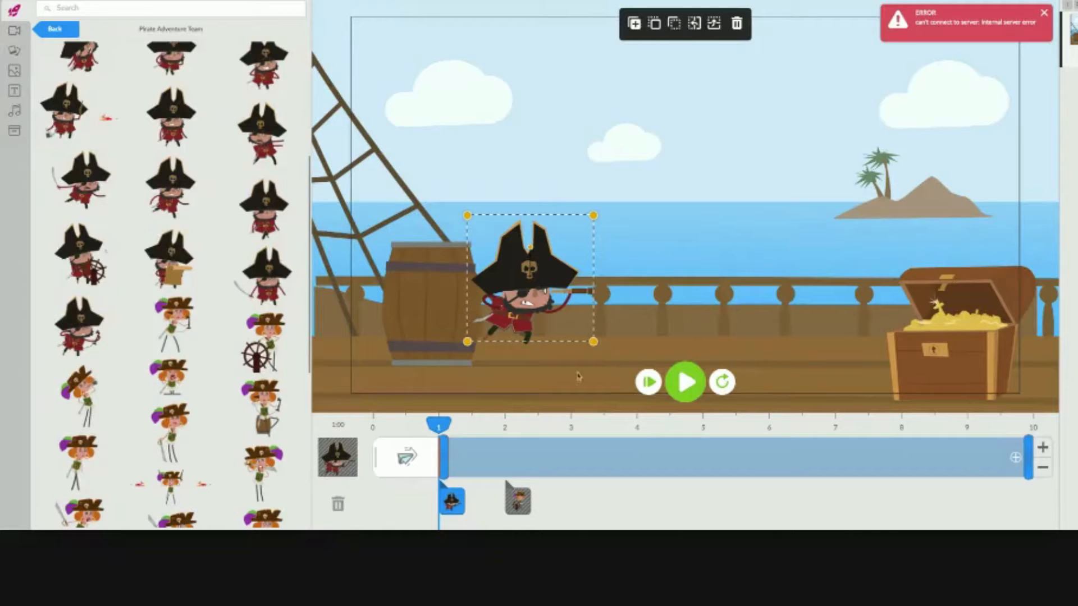
Retime the entries so the female pirate starts at about 0.35 seconds and the male pirate at about 1.5 seconds
left_click_drag(445, 474, 470, 475)
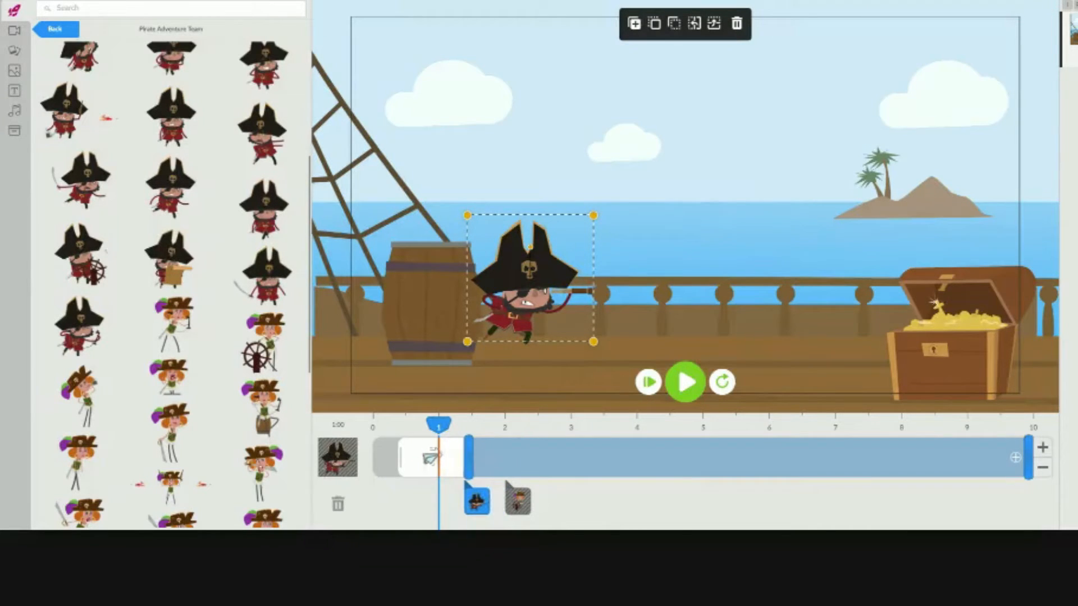
left_click(519, 505)
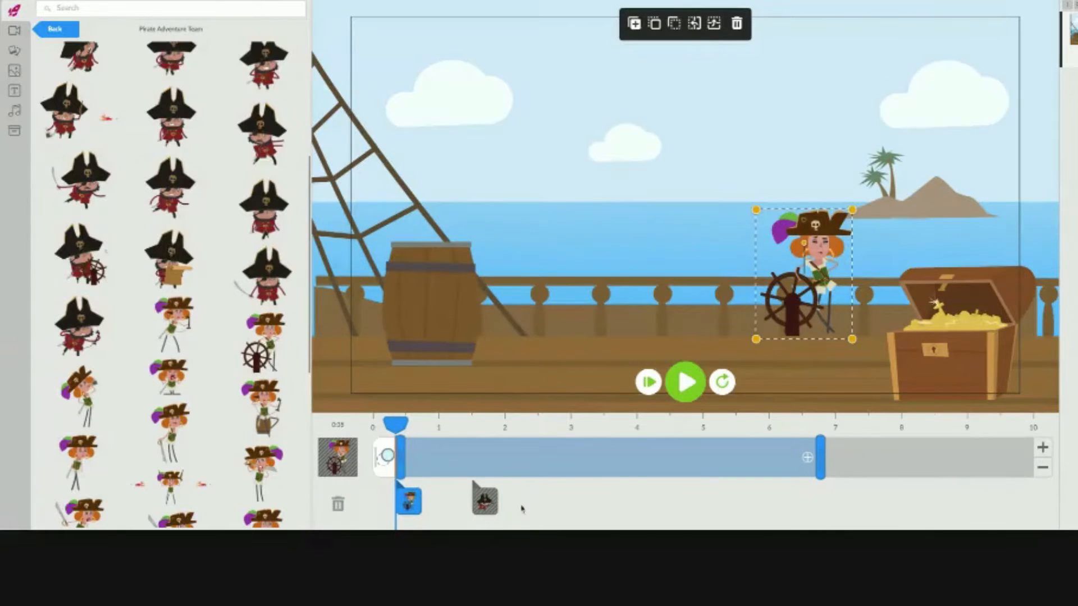
Retime the female pirate's entry to about 0.5 seconds and the male pirate's to about 2.5 seconds, starting his transition at 1 second
mouse_move(400, 472)
left_mouse_down()
mouse_move(427, 471)
mouse_move(410, 471)
left_mouse_up()
left_click(488, 507)
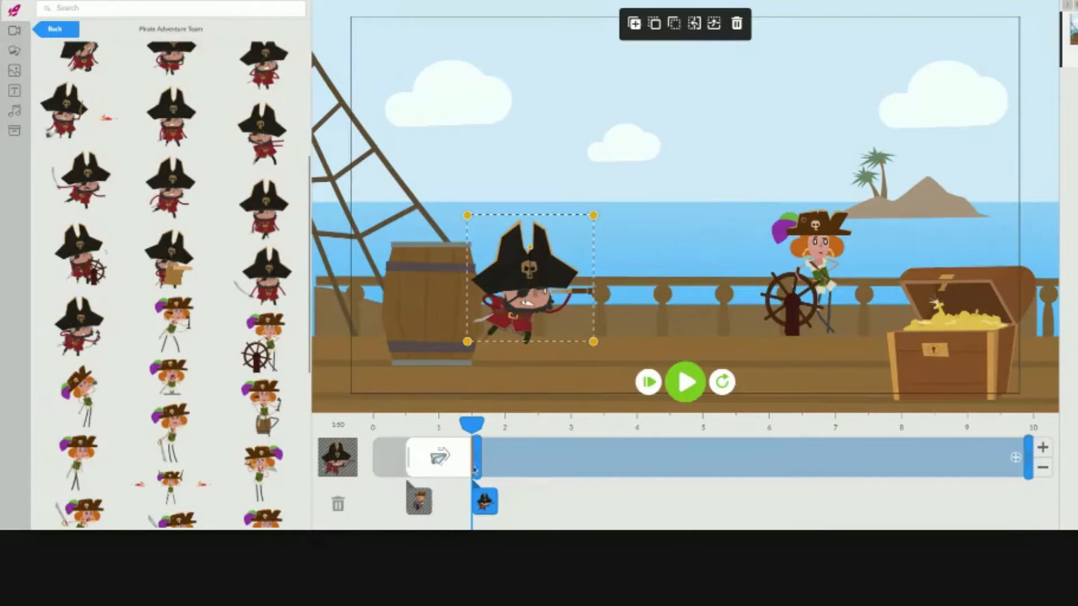
left_click_drag(475, 470, 542, 469)
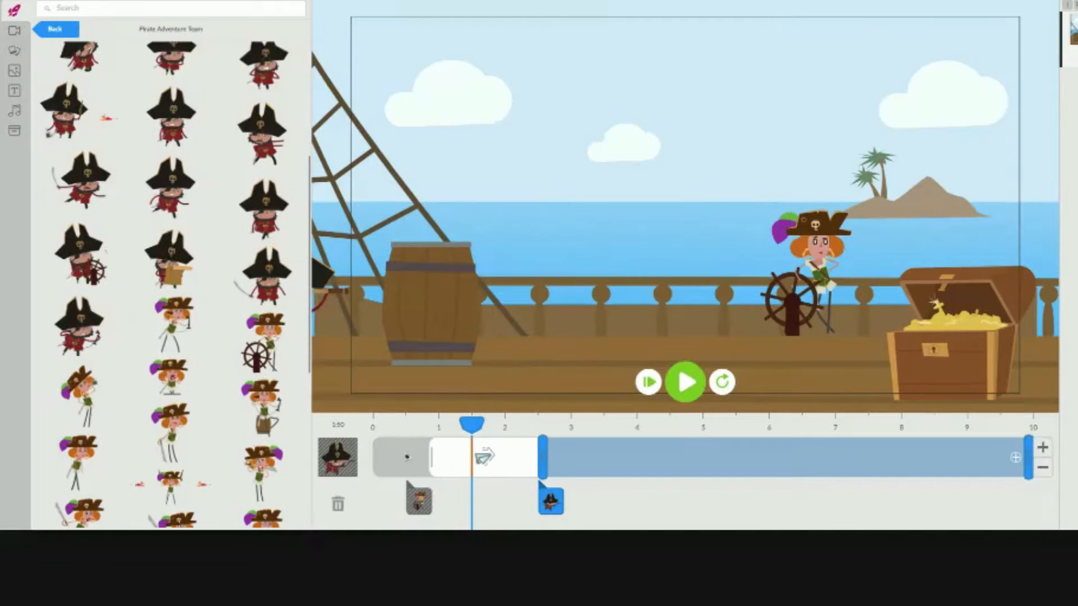
left_click_drag(431, 458, 603, 427)
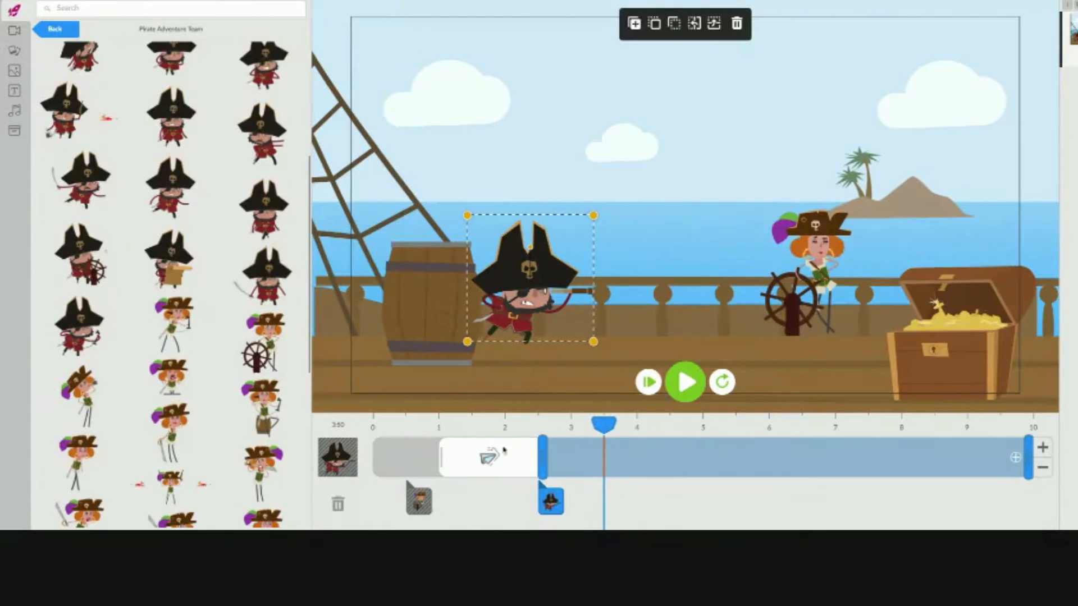
Examine the Appear entrance transition options for the female pirate and close them without changing the transition
left_click(422, 509)
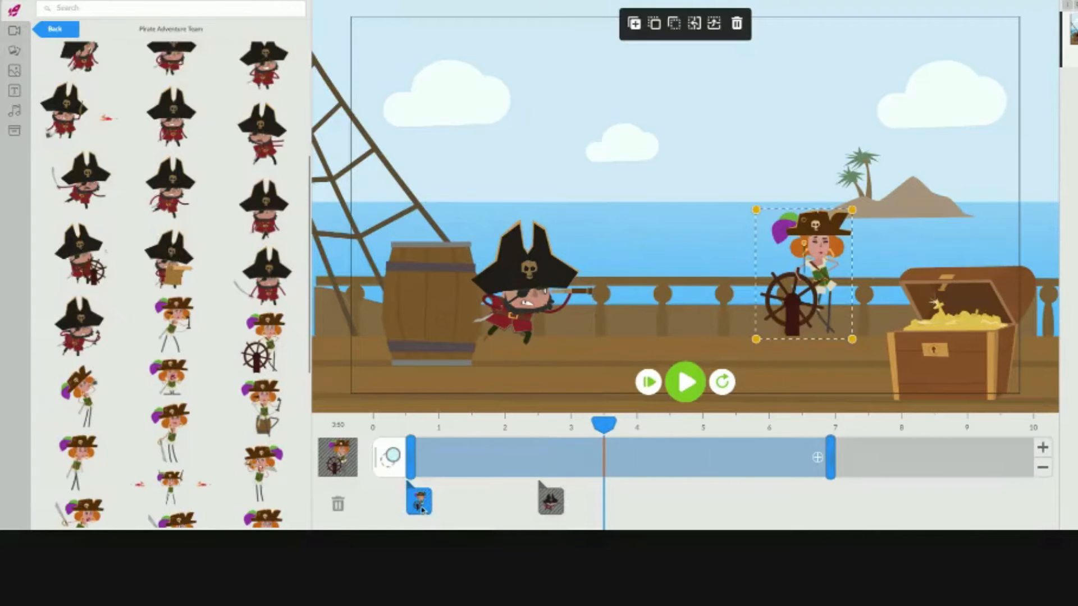
left_click(390, 468)
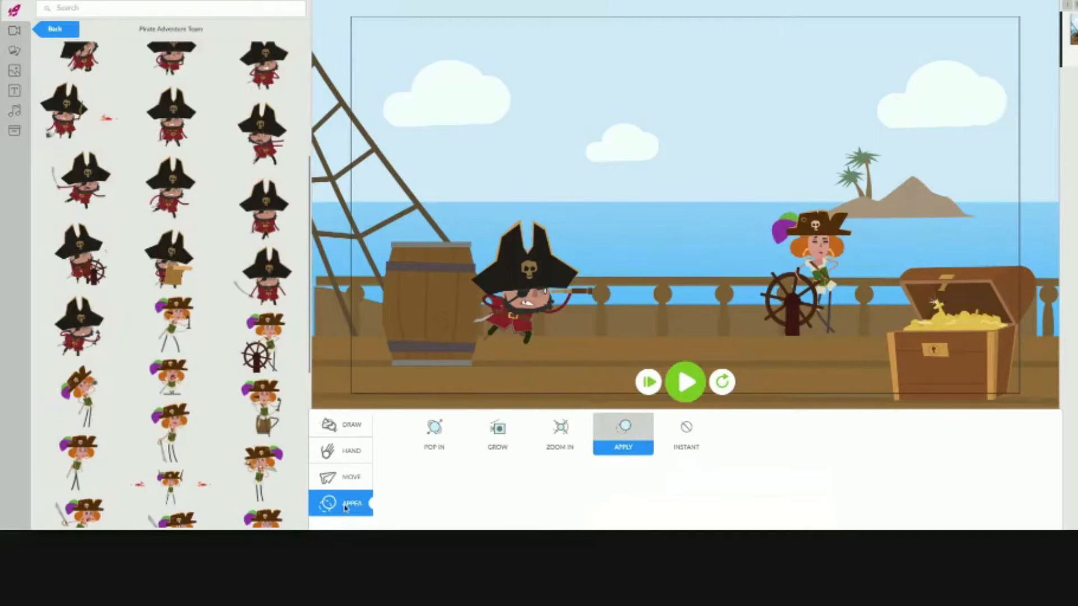
left_click(507, 391)
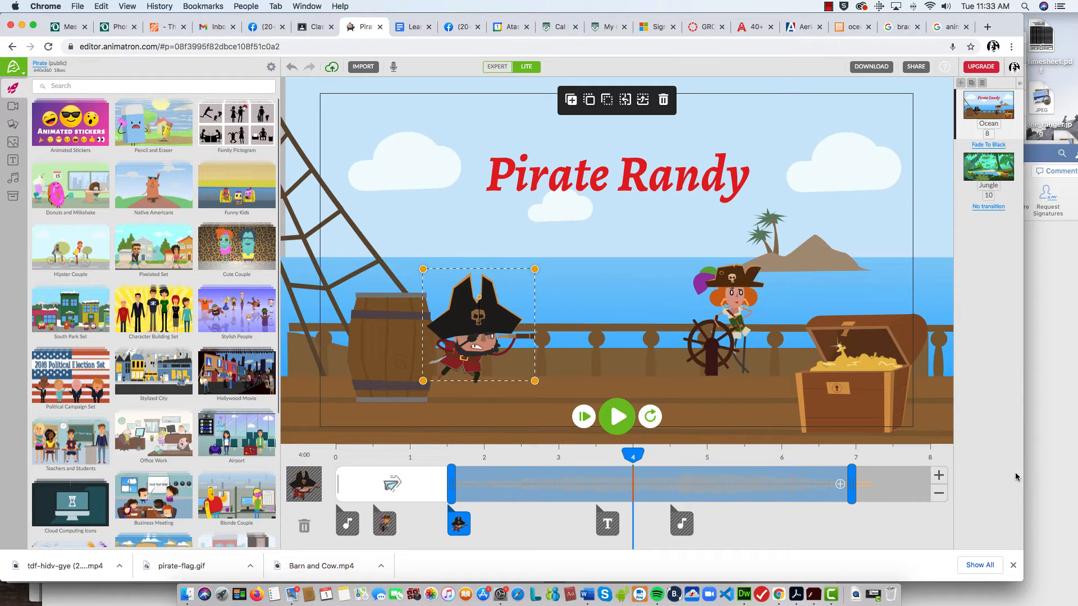
Add an exit transition to the male pirate and set it to a To Right move
left_click(840, 488)
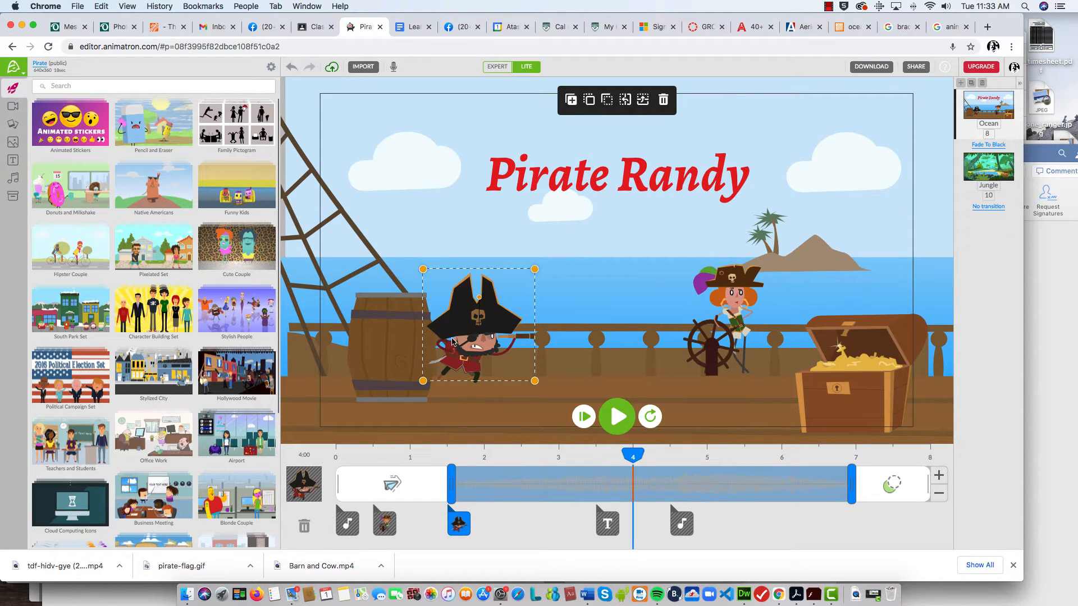
left_click(888, 485)
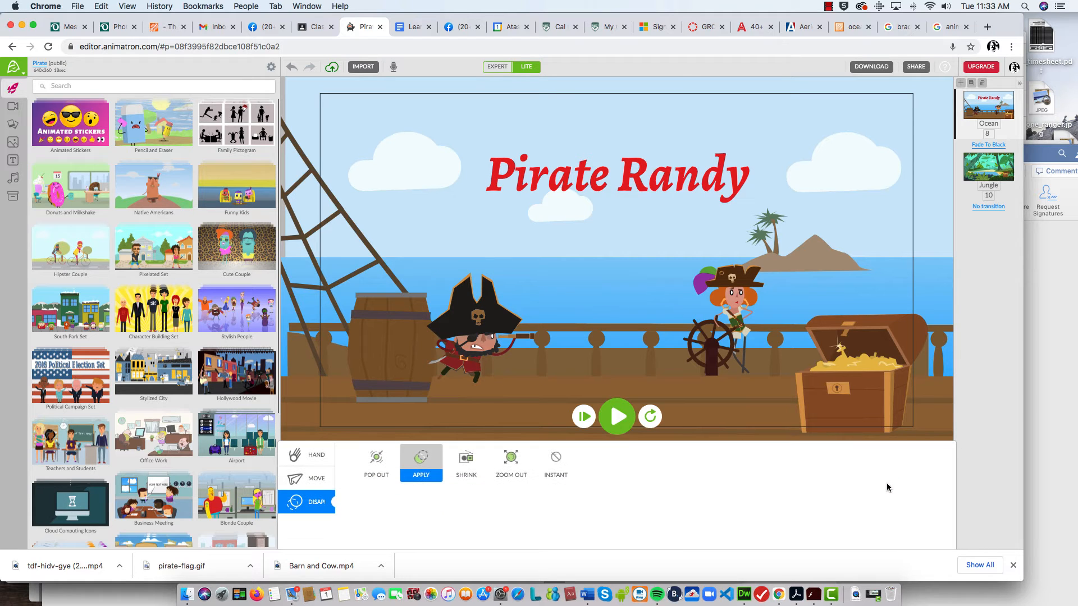
left_click(299, 482)
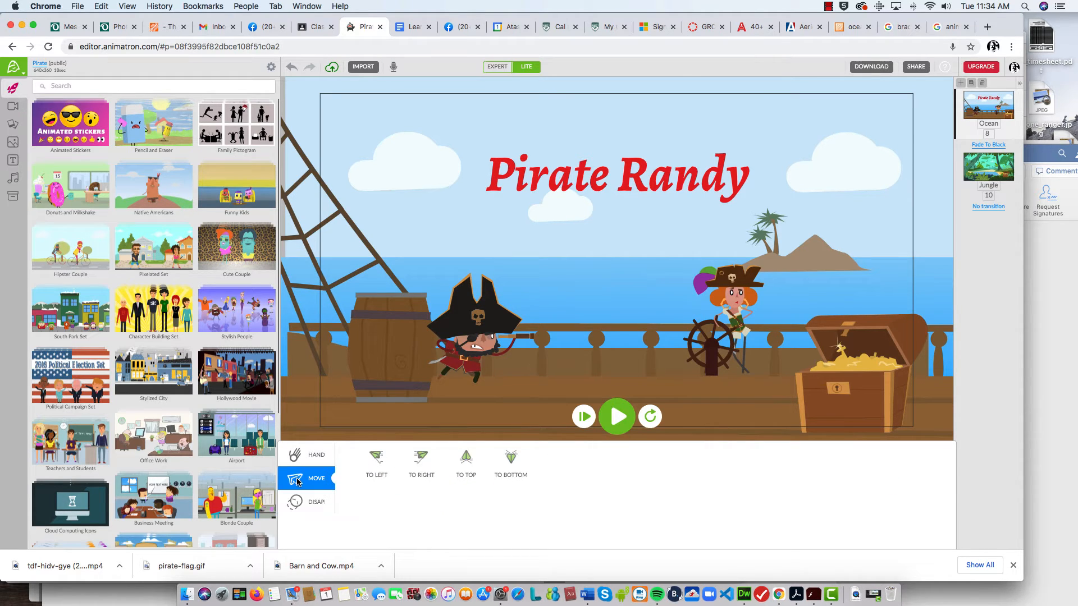
left_click(421, 462)
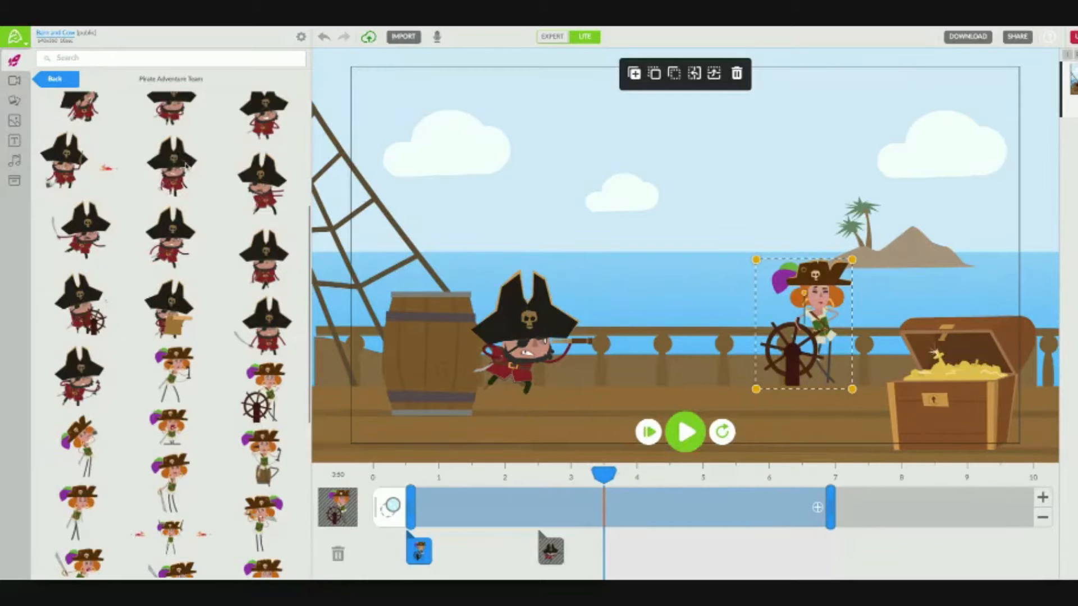
Add the title text "Pirate Randy" in the sky between the clouds
scroll(168, 157, "up", 5)
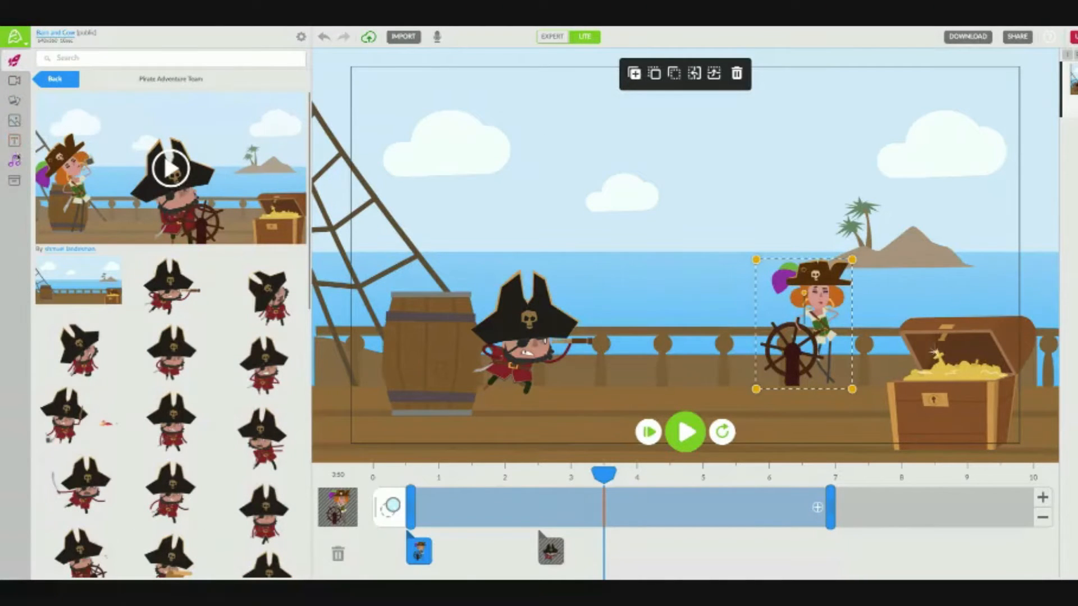
left_click(15, 142)
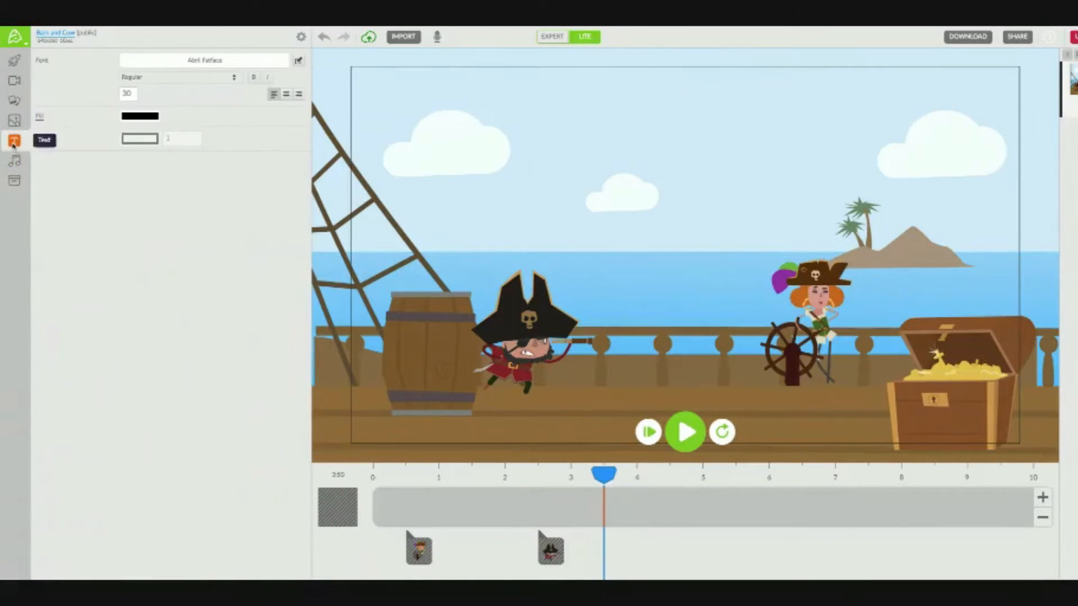
left_click(540, 138)
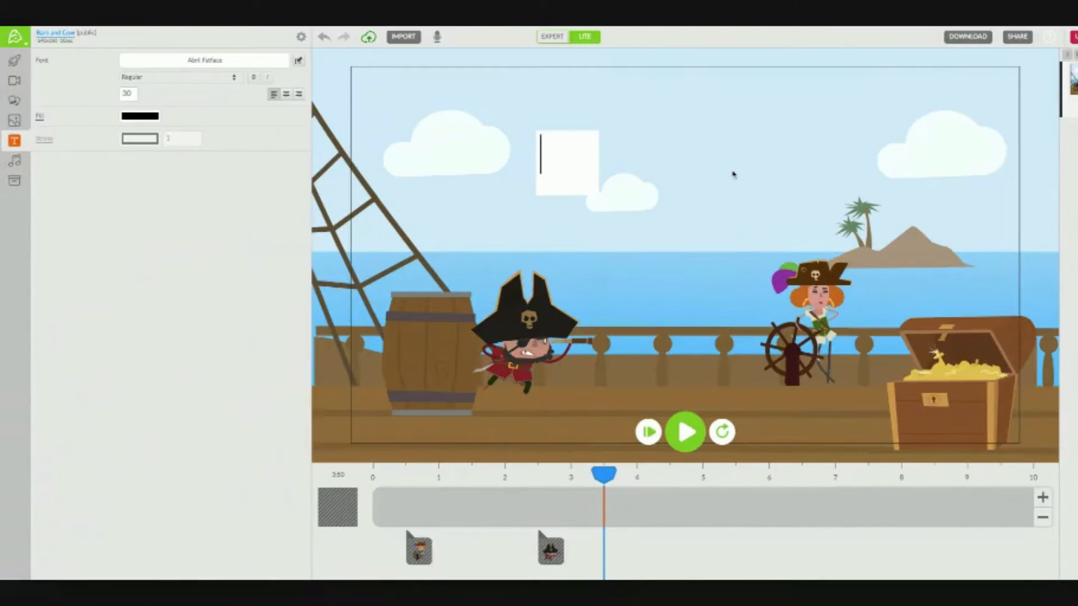
type("Pirate")
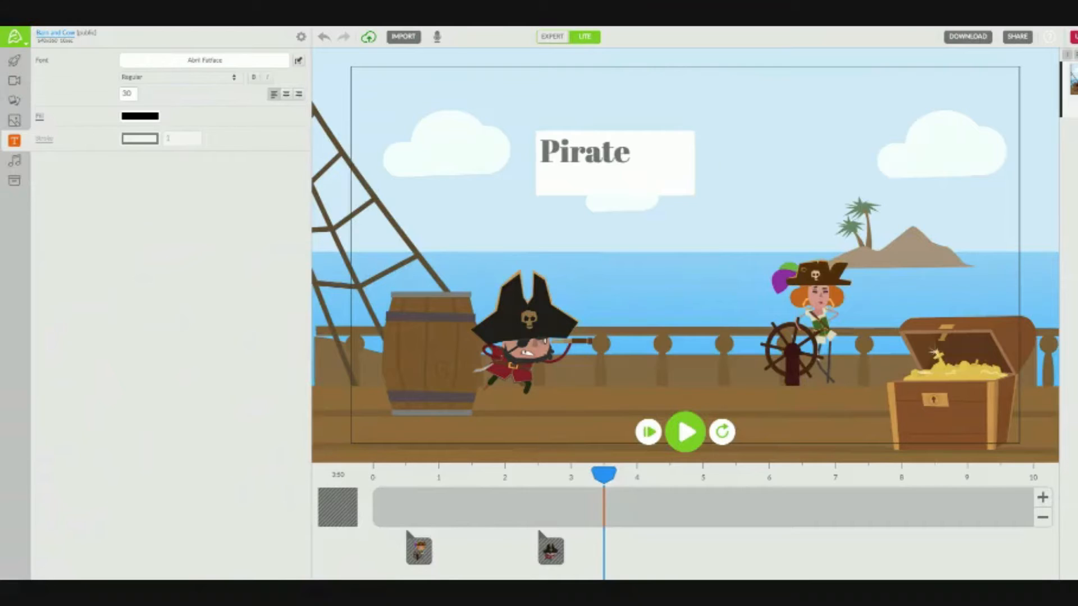
type(" Randy")
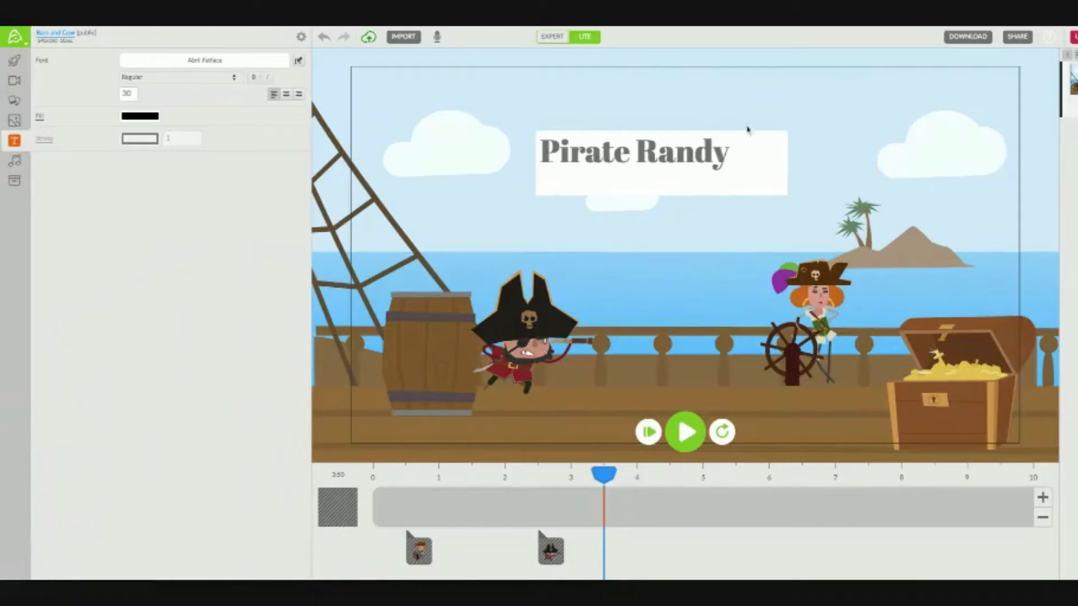
left_click(734, 154)
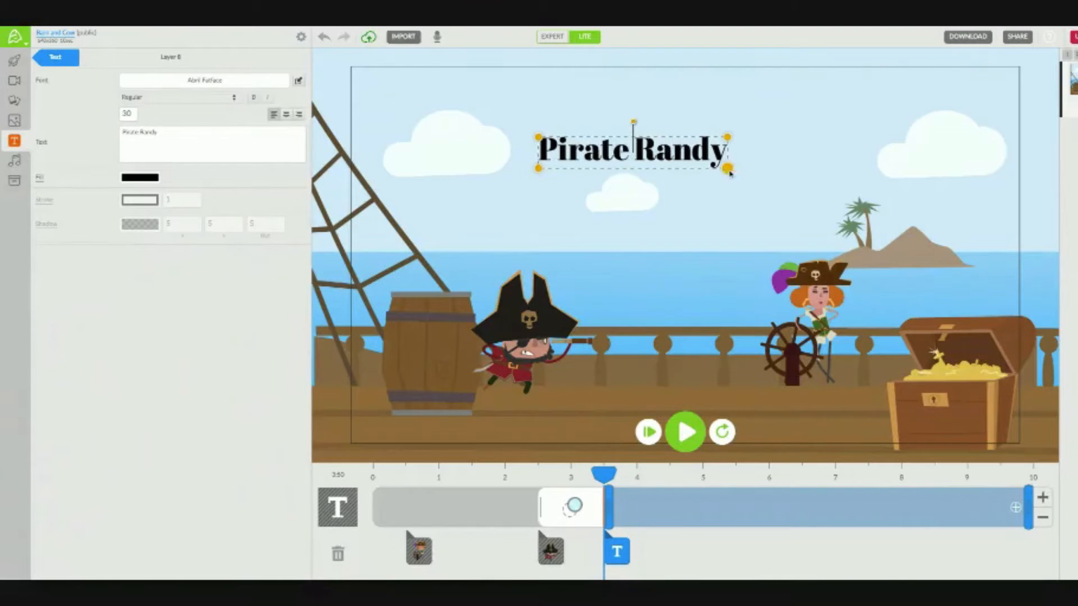
Enlarge the title text on the canvas and change its fill to red (E51C23)
mouse_move(726, 168)
left_mouse_down()
mouse_move(737, 175)
mouse_move(740, 164)
left_mouse_up()
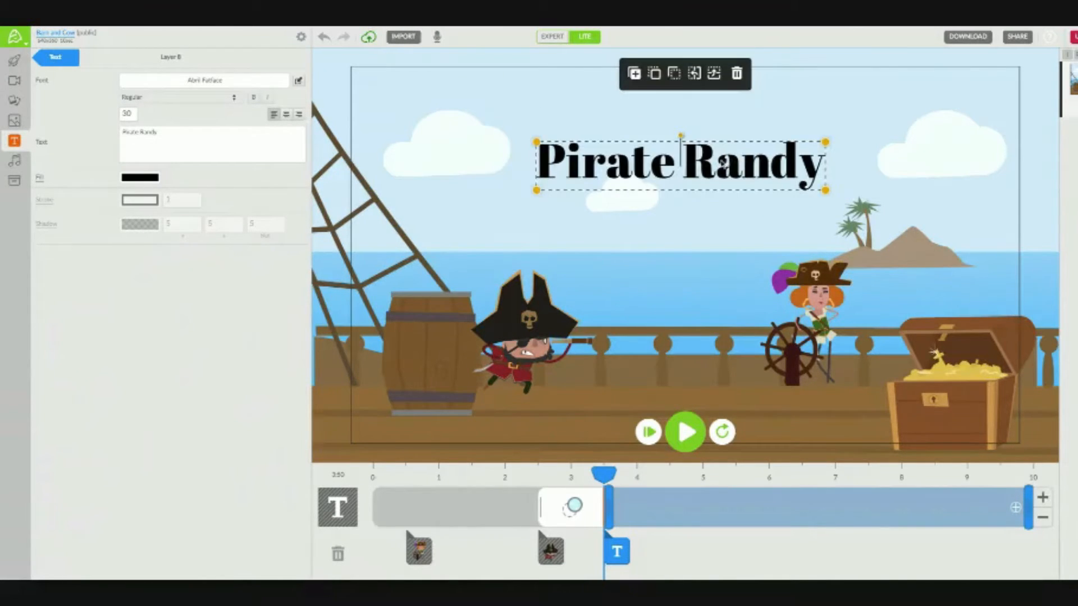
left_click(141, 178)
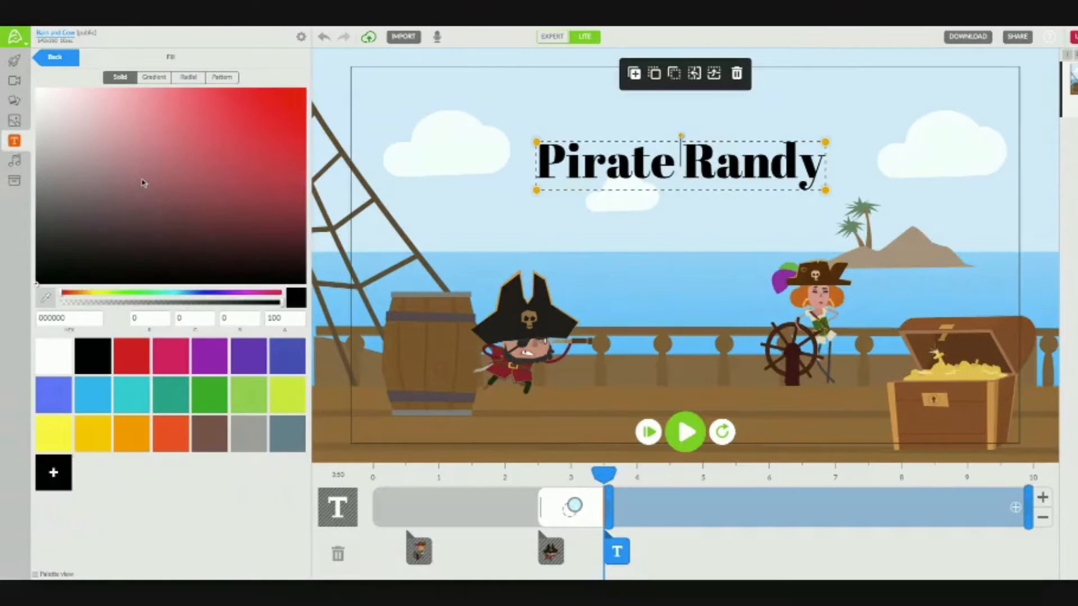
left_click(134, 357)
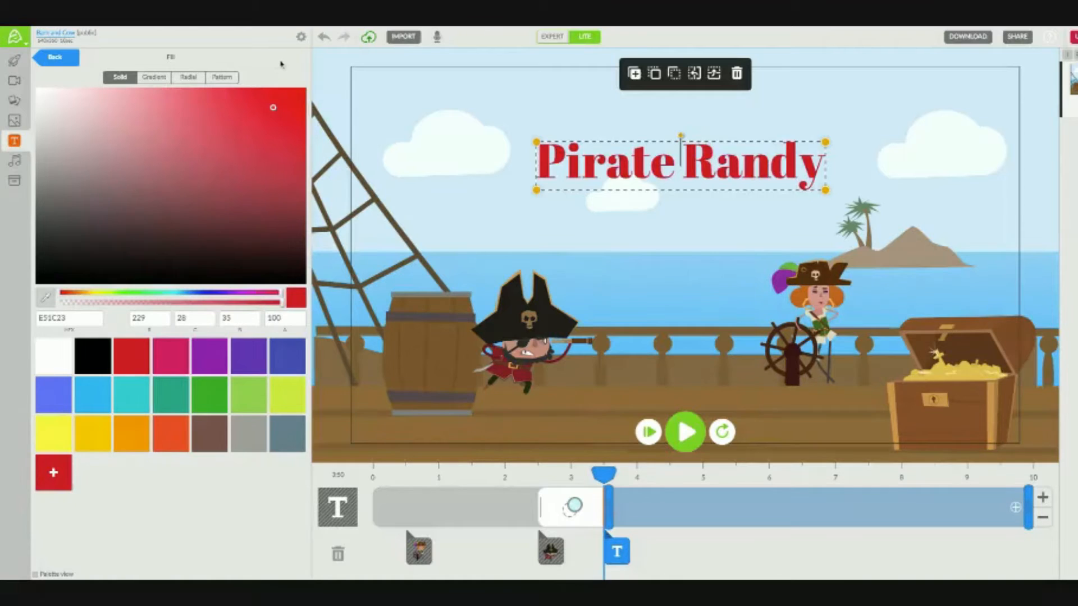
left_click(448, 178)
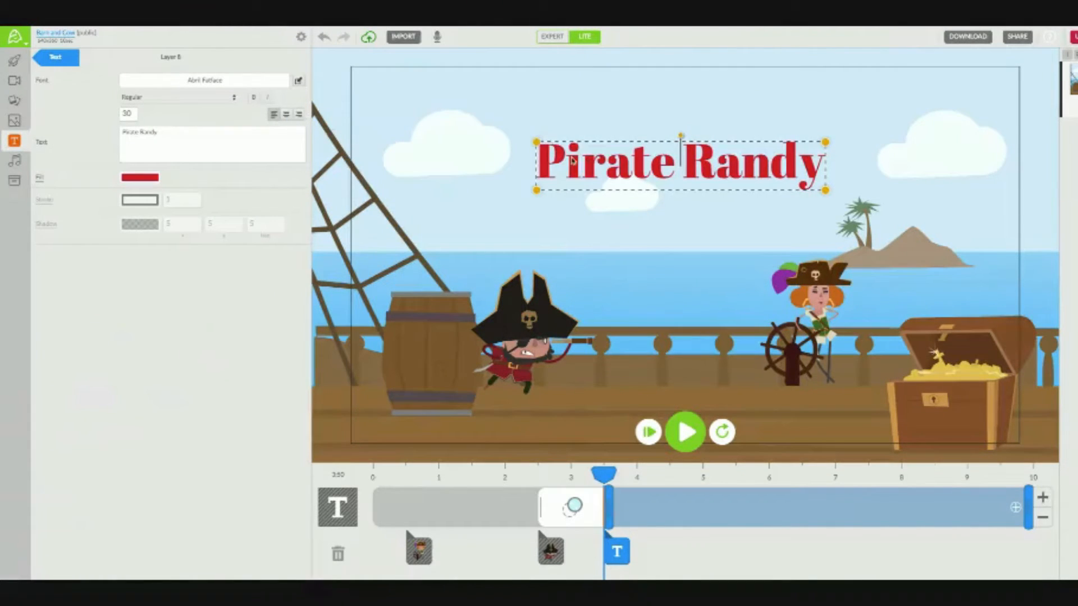
Set the title's font size to 36 and shift the text slightly up and left in the sky
double_click(135, 115)
type("36")
left_click(130, 157)
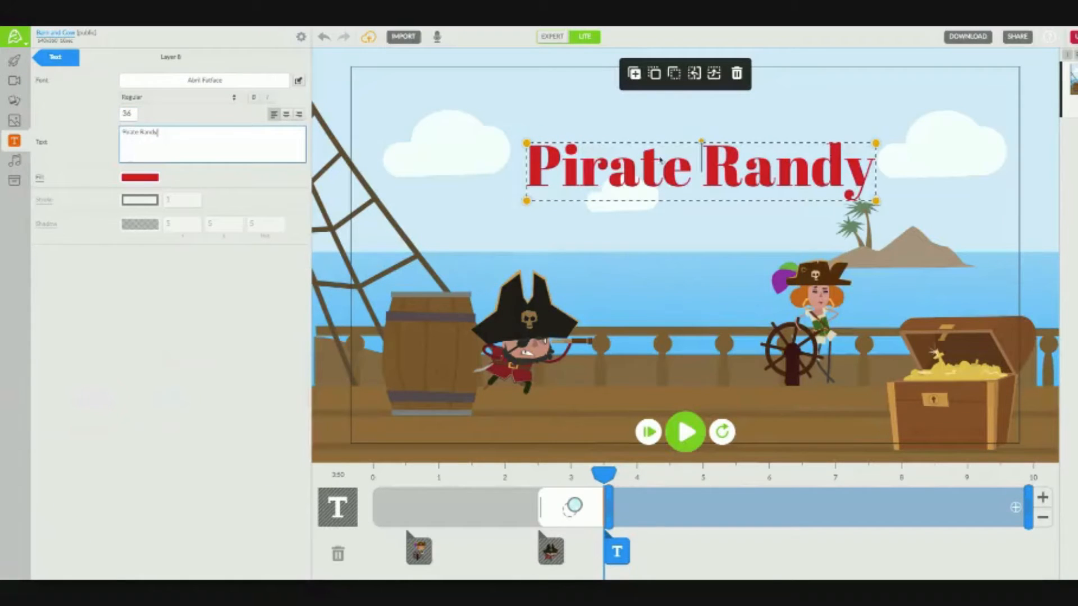
left_click_drag(663, 181, 663, 181)
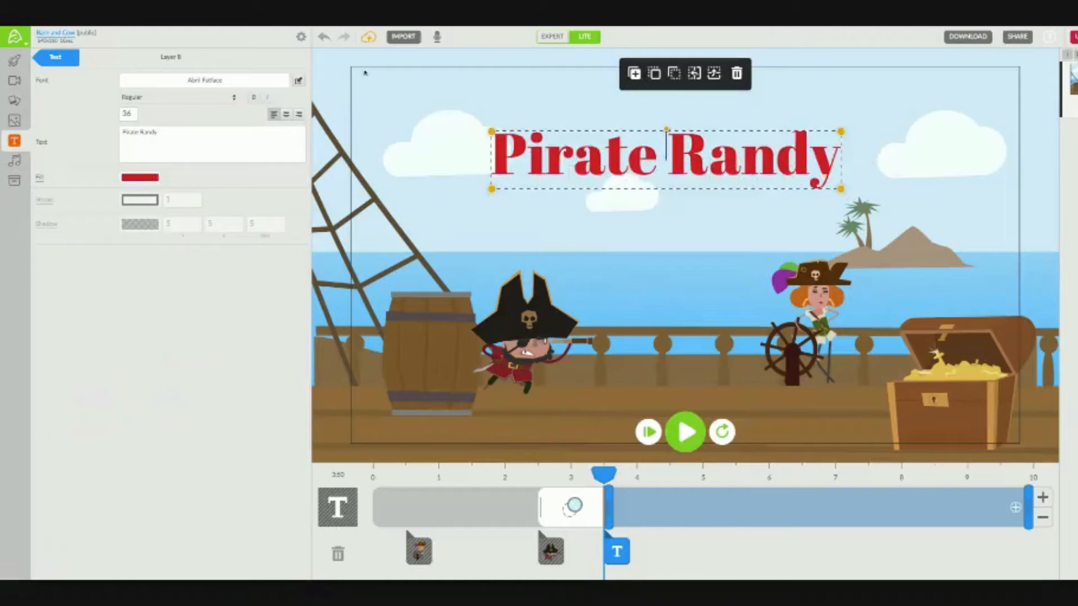
Change the title's font to Alegreya Bold Italic and recentre the text in the sky
left_click(250, 84)
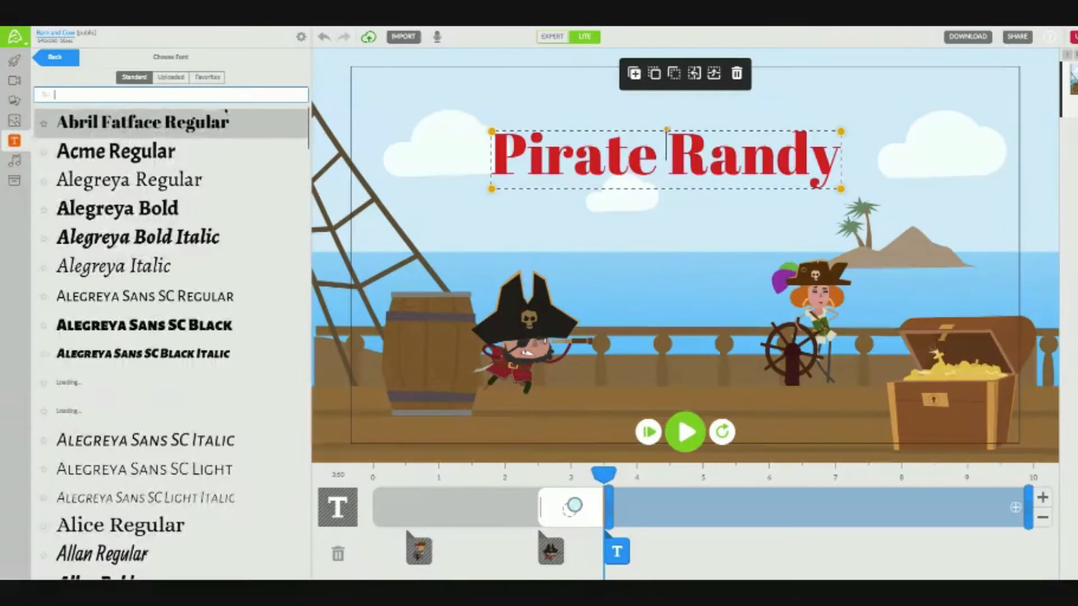
left_click(192, 241)
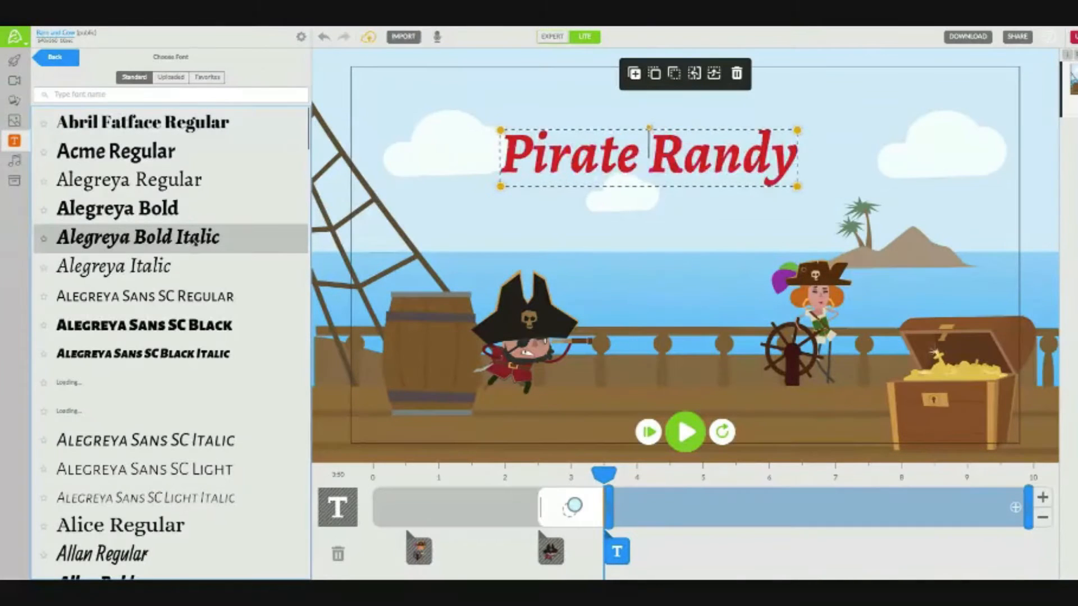
left_click(497, 243)
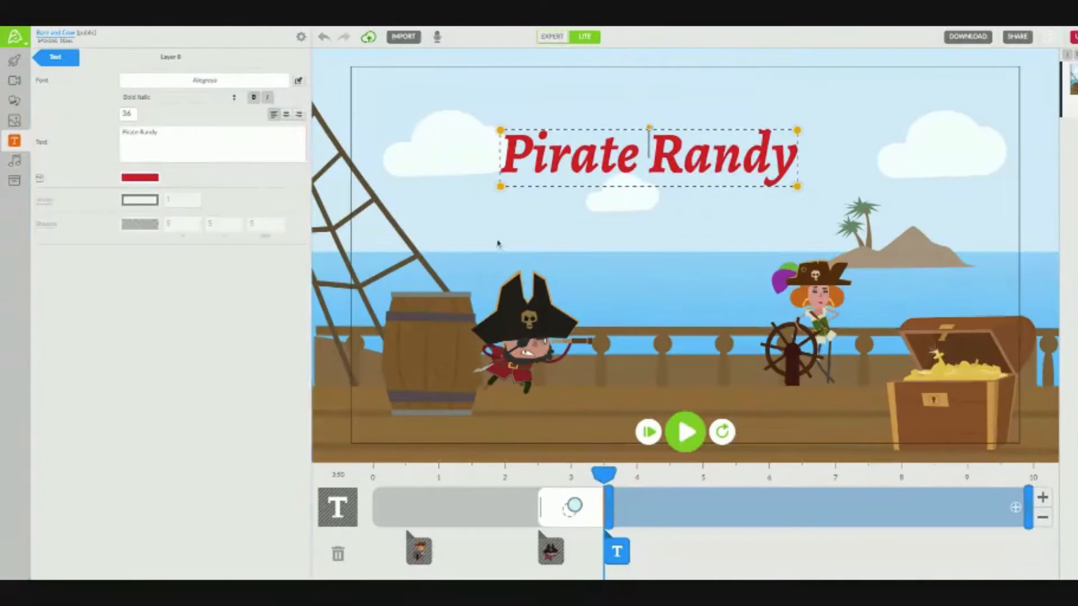
left_click(686, 171)
left_click_drag(686, 172, 723, 177)
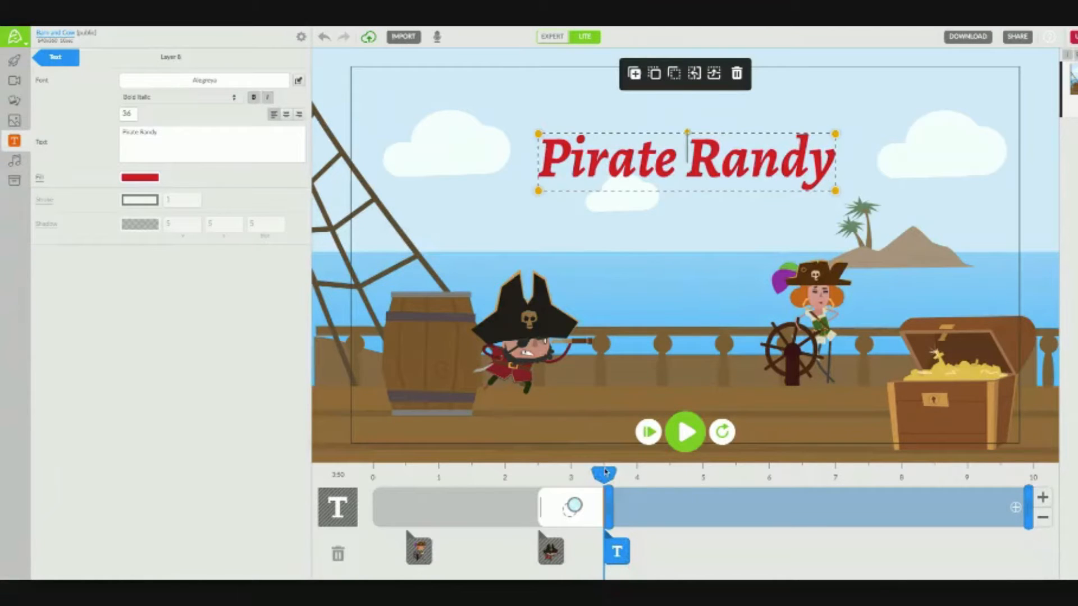
Examine the Appear entrance transition options for the title, close them unchanged, and deselect the text
left_click(563, 514)
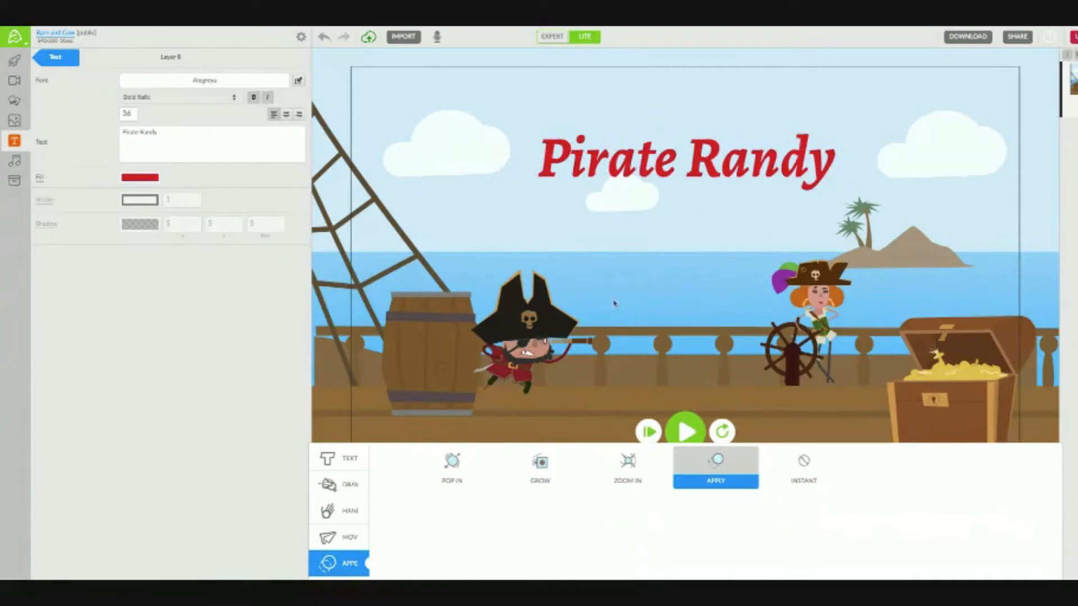
left_click(502, 215)
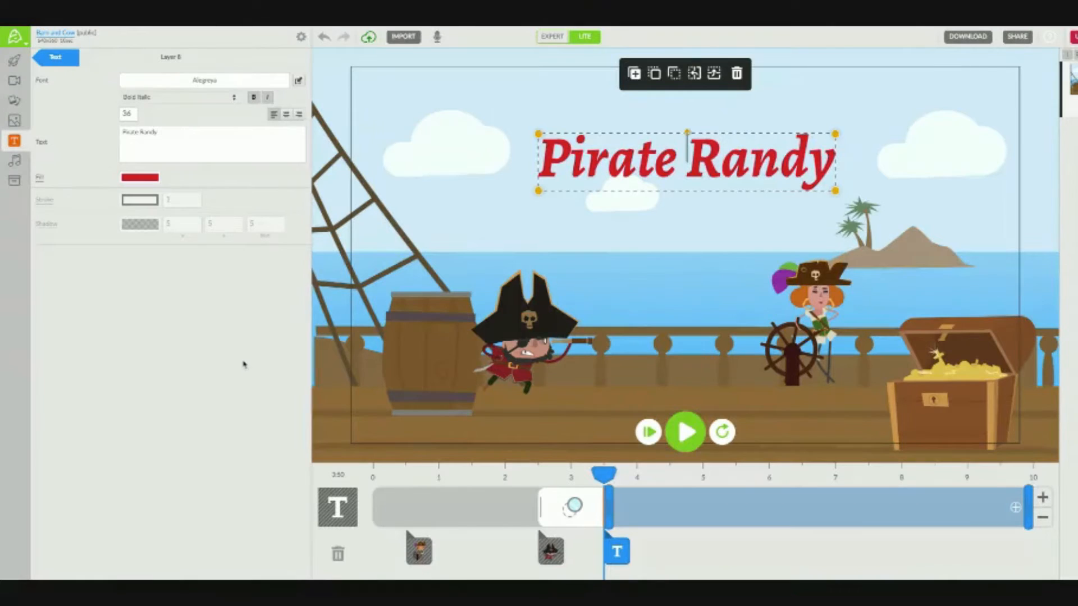
left_click(57, 62)
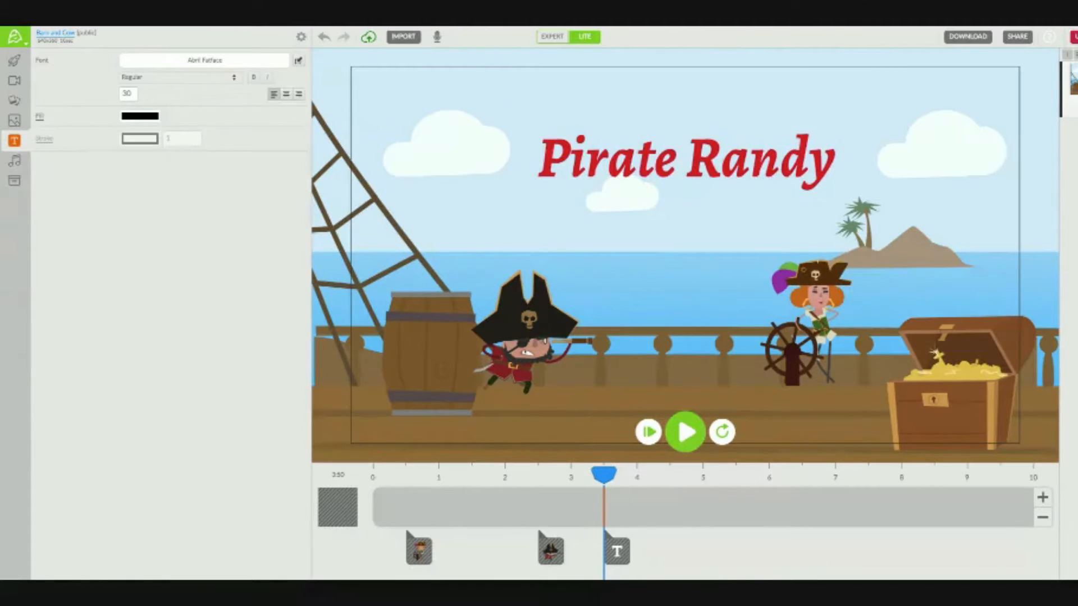
Review the file import options and supported formats, close them without importing, and scrub the timeline back
left_click(403, 36)
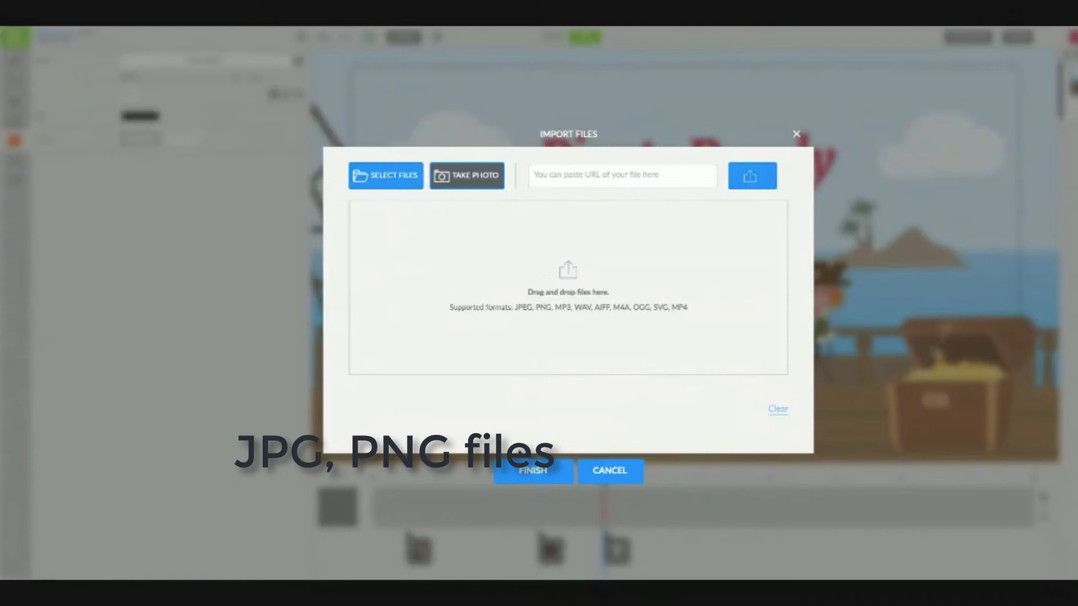
left_click(796, 134)
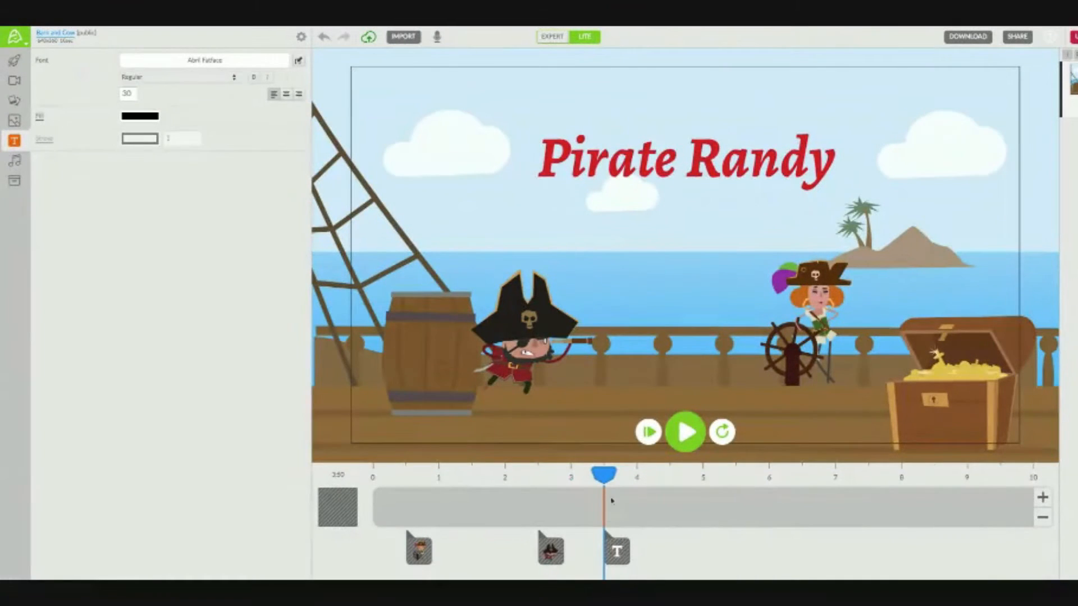
left_click_drag(605, 476, 505, 477)
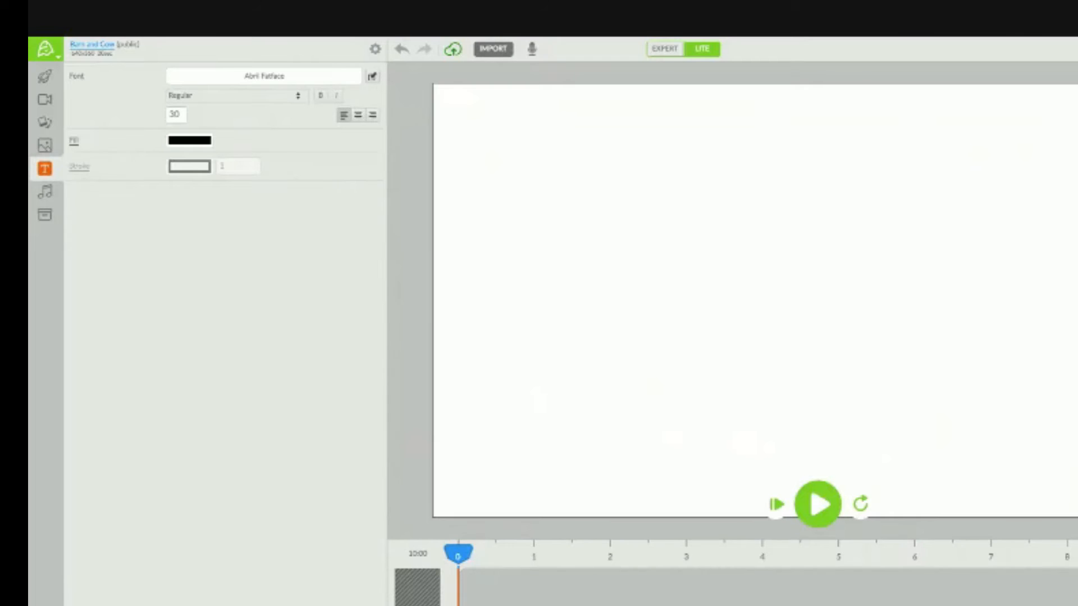
Browse the background library and add the jungle lagoon background to the empty second scene
left_click(44, 78)
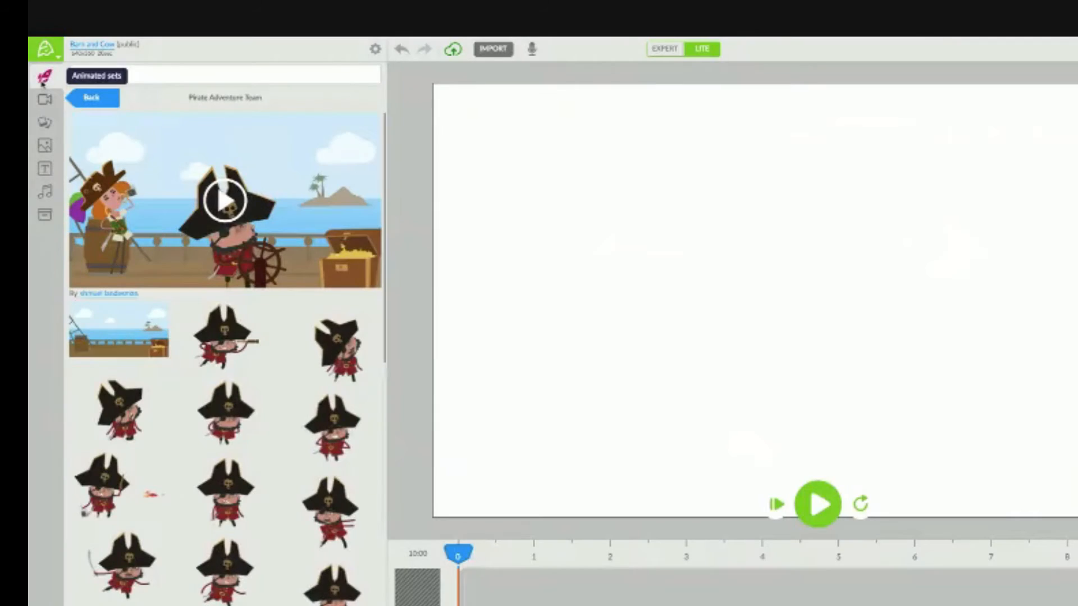
left_click(45, 147)
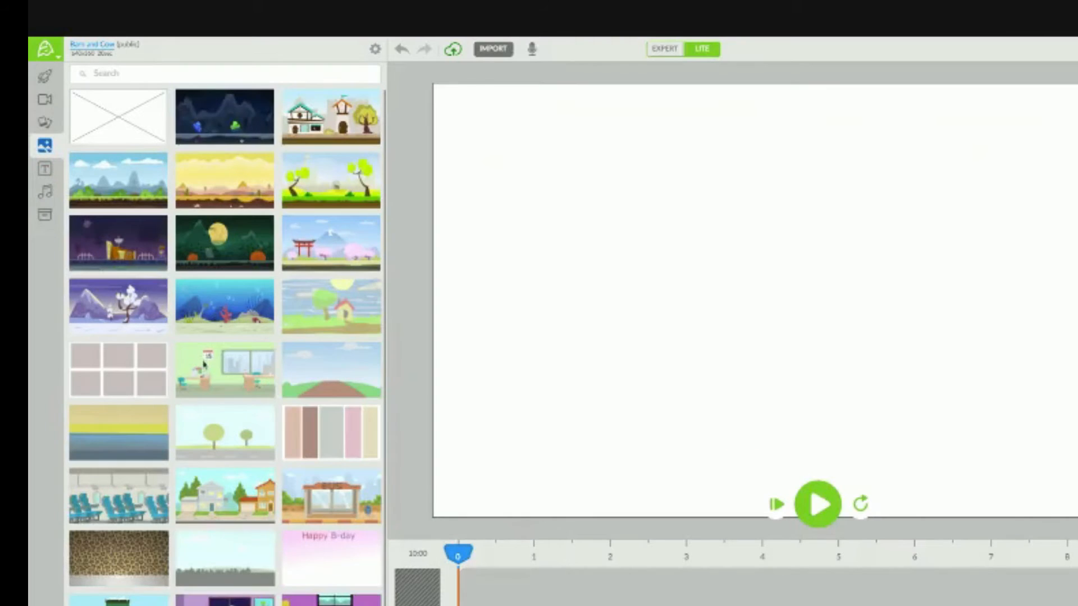
scroll(203, 365, "down", 5)
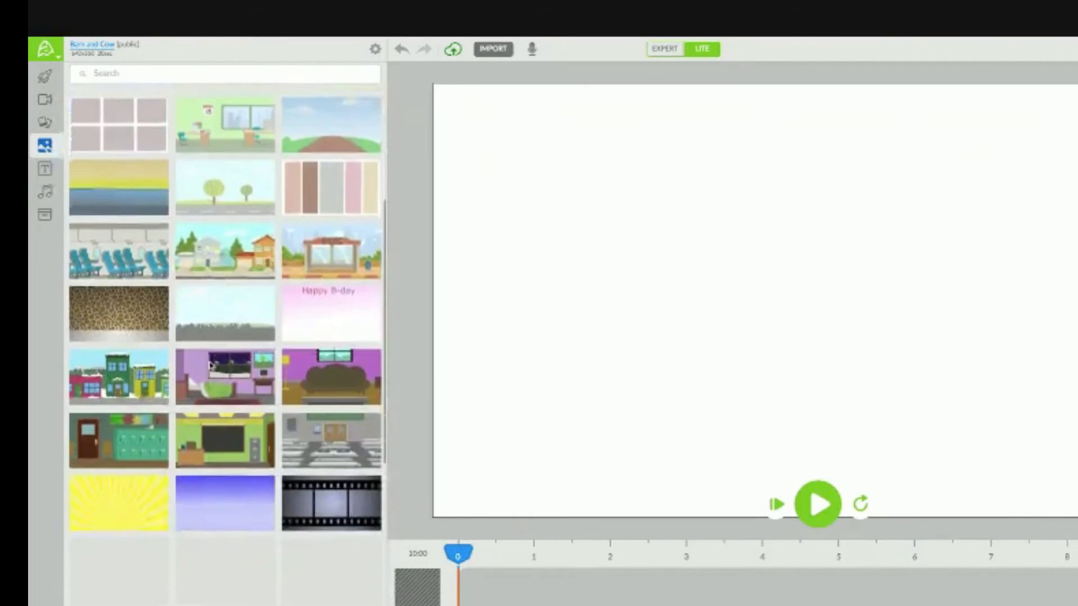
scroll(210, 365, "down", 8)
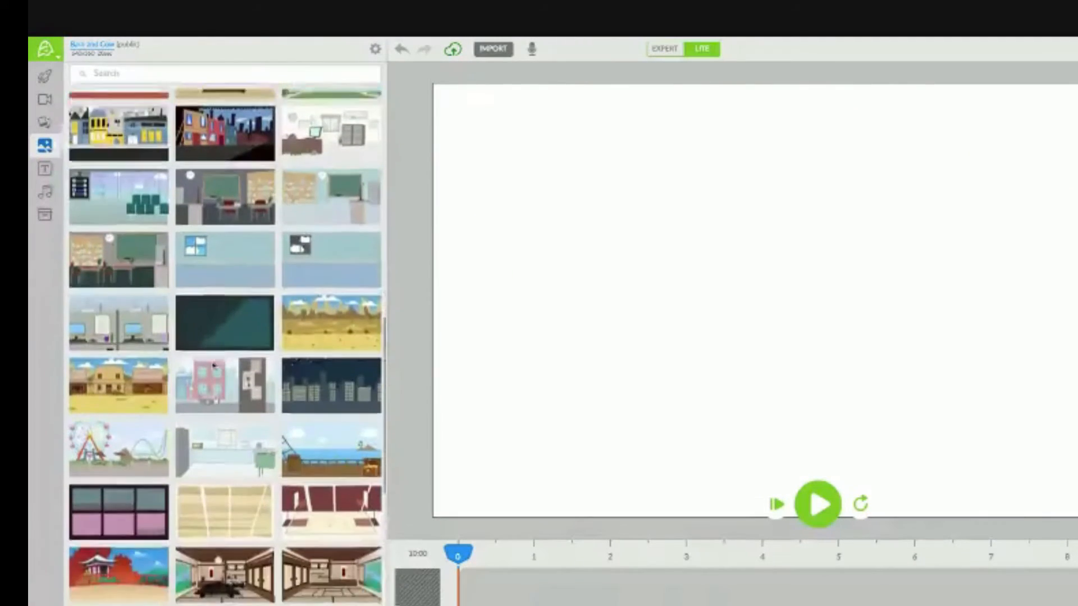
scroll(213, 365, "down", 6)
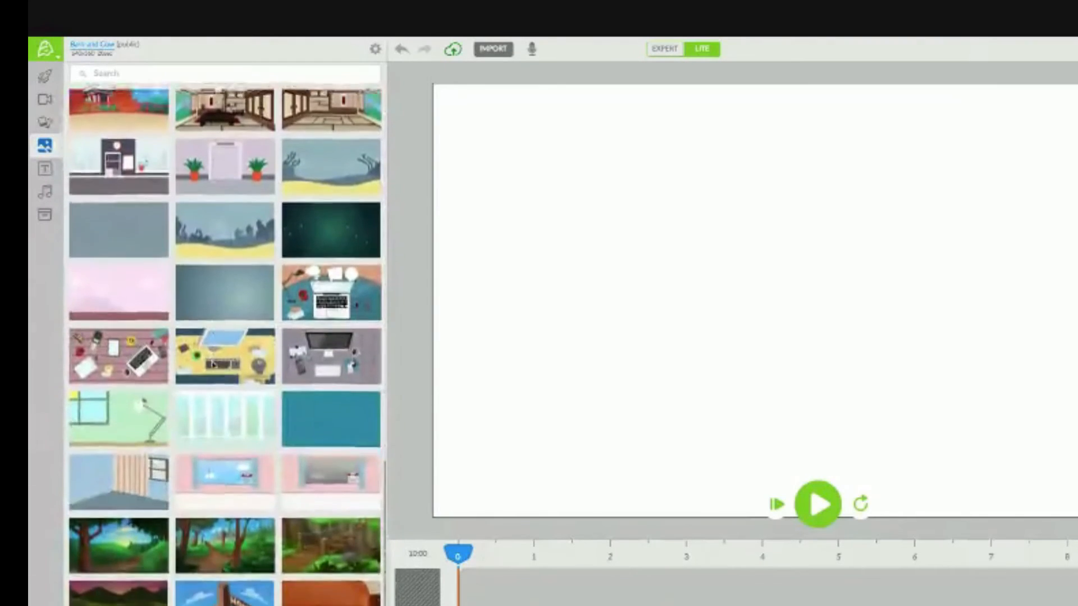
scroll(213, 364, "down", 4)
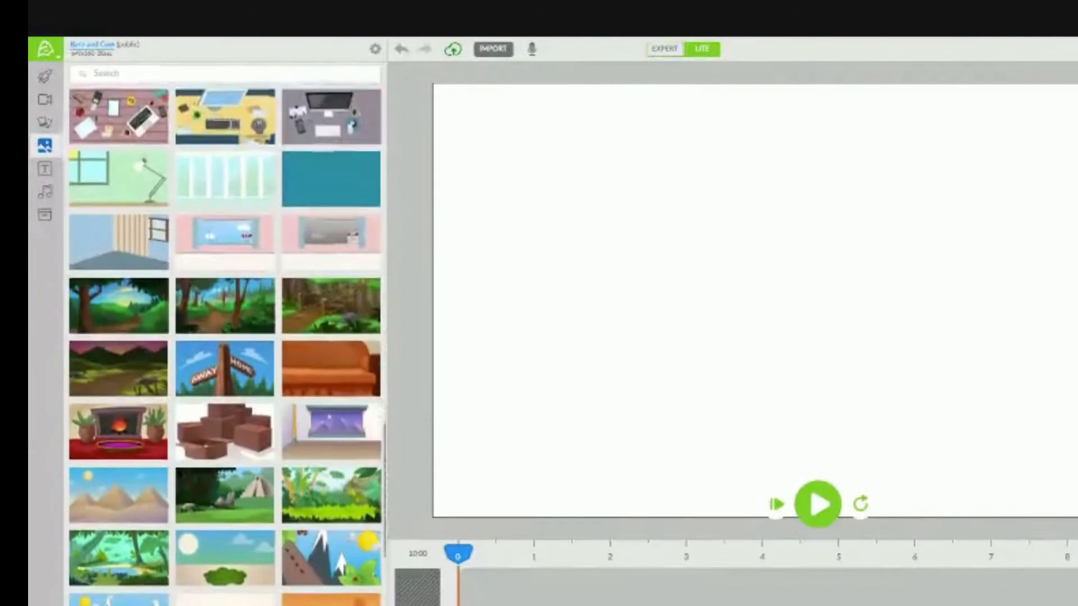
scroll(213, 365, "down", 1)
left_click(97, 528)
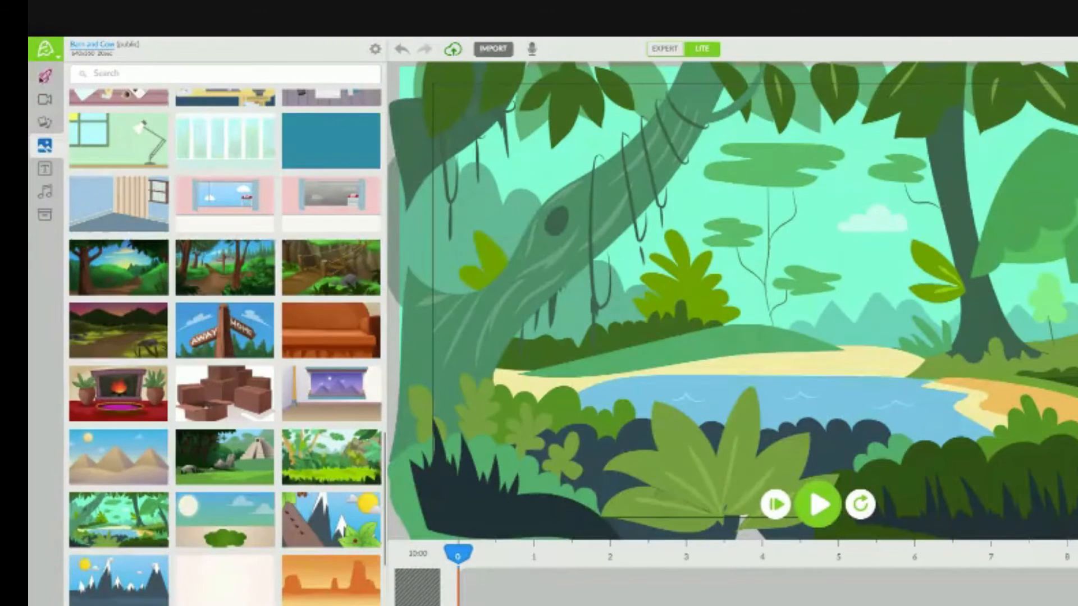
Place the open treasure chest from the Pirate Adventure Team set on the bushes beside the jungle lagoon
left_click(44, 78)
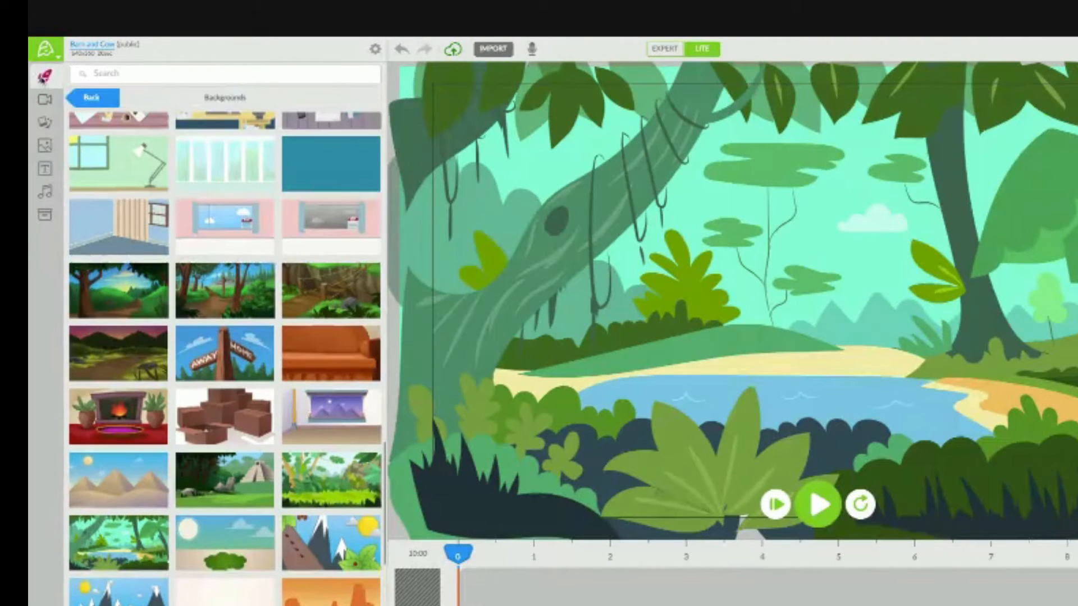
left_click(73, 99)
scroll(229, 344, "down", 1)
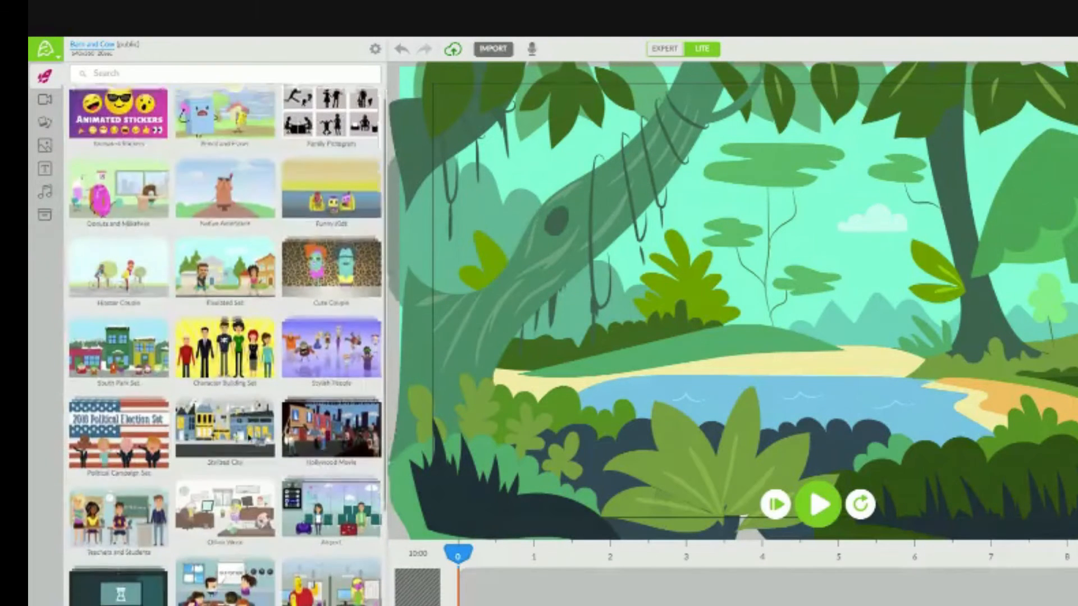
scroll(249, 437, "down", 5)
left_click(349, 496)
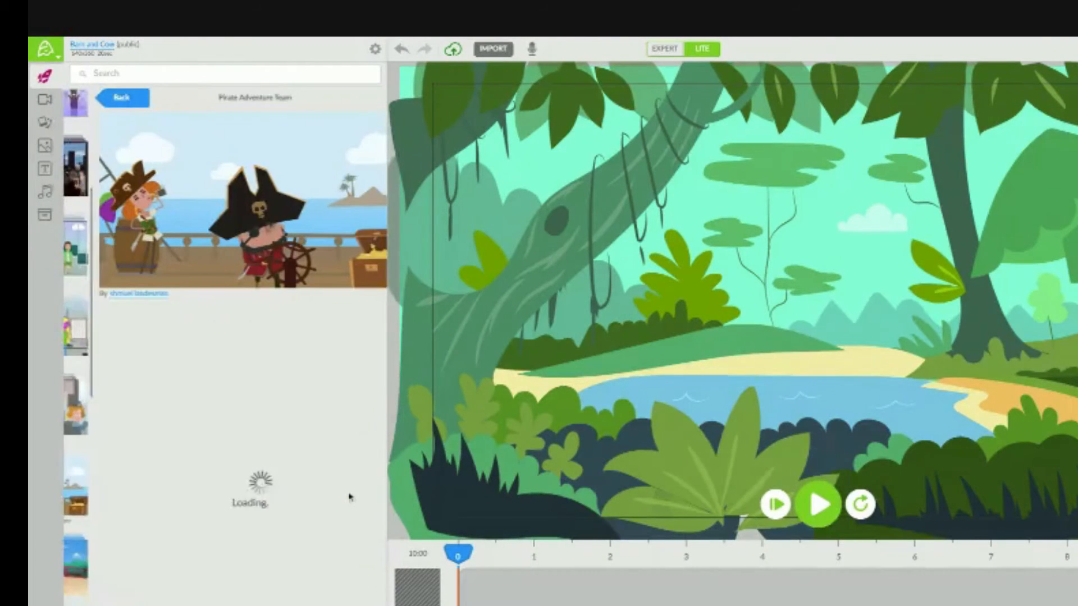
scroll(236, 449, "down", 5)
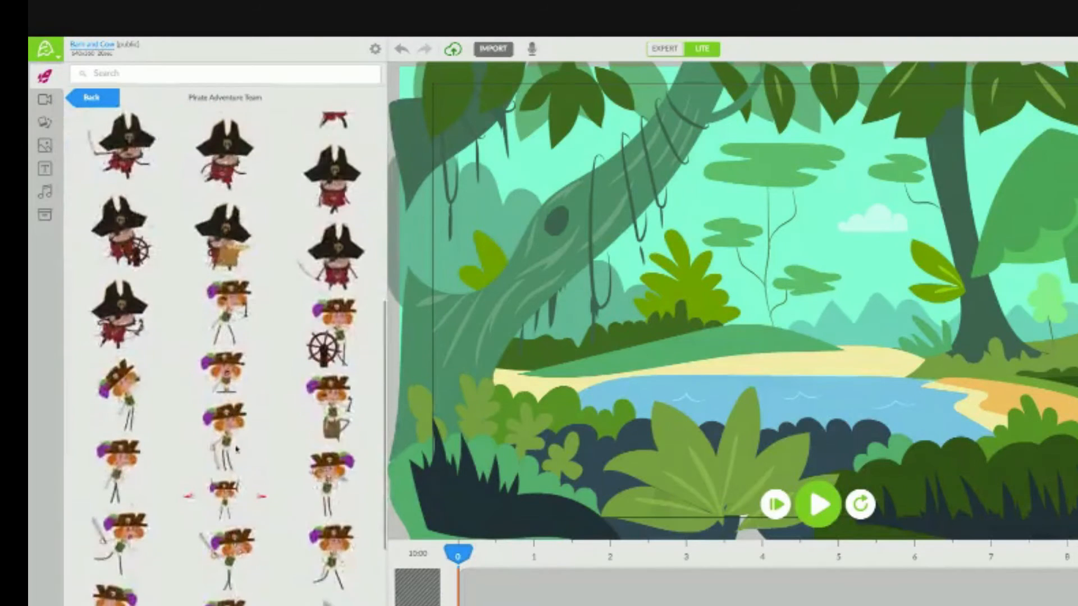
scroll(236, 449, "down", 5)
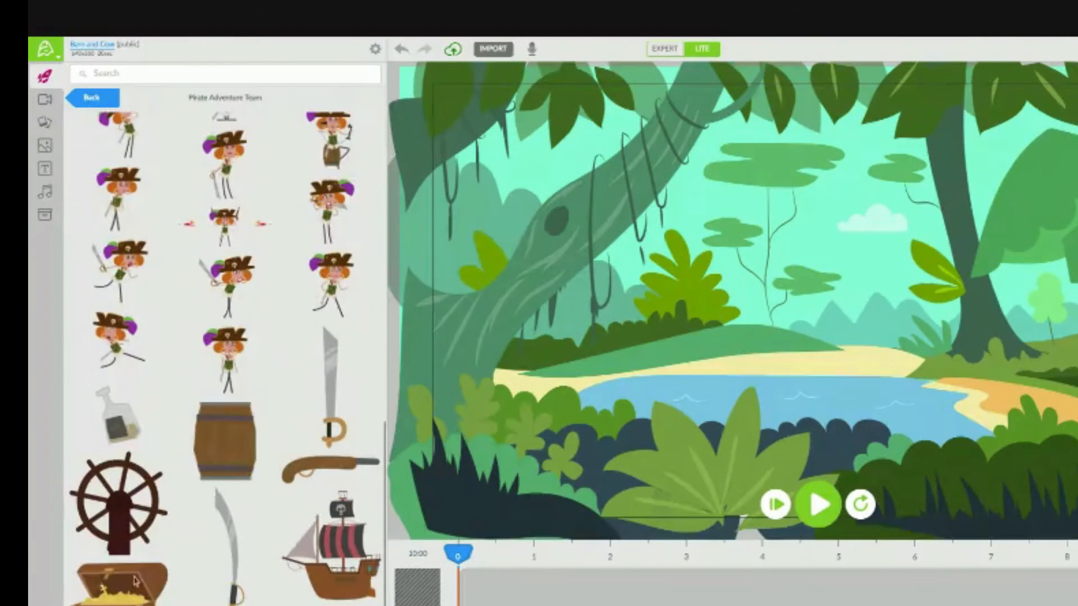
left_click_drag(122, 584, 1076, 417)
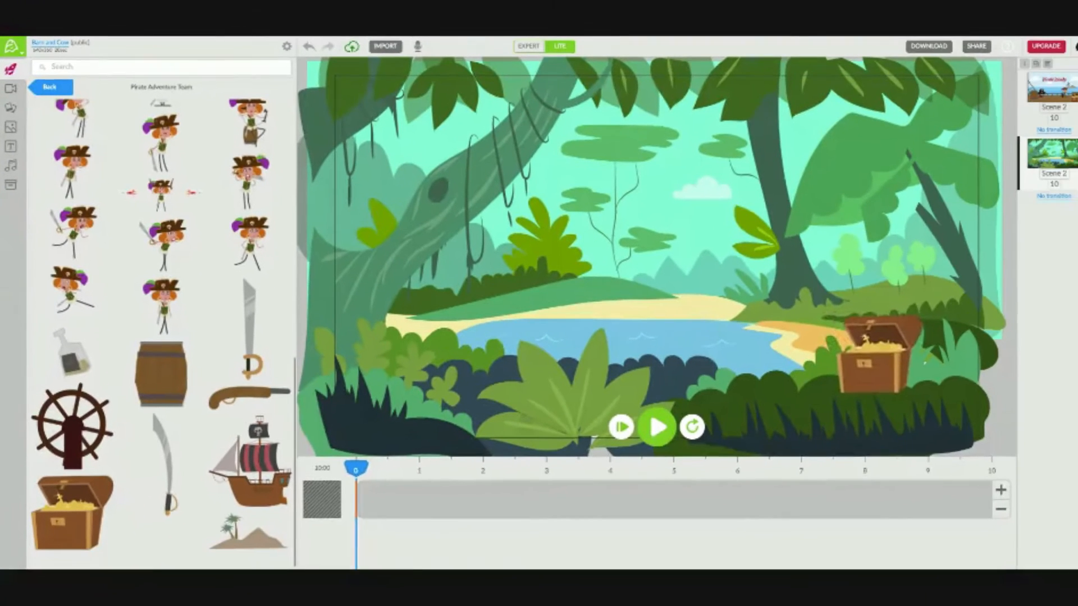
left_click_drag(871, 359, 869, 357)
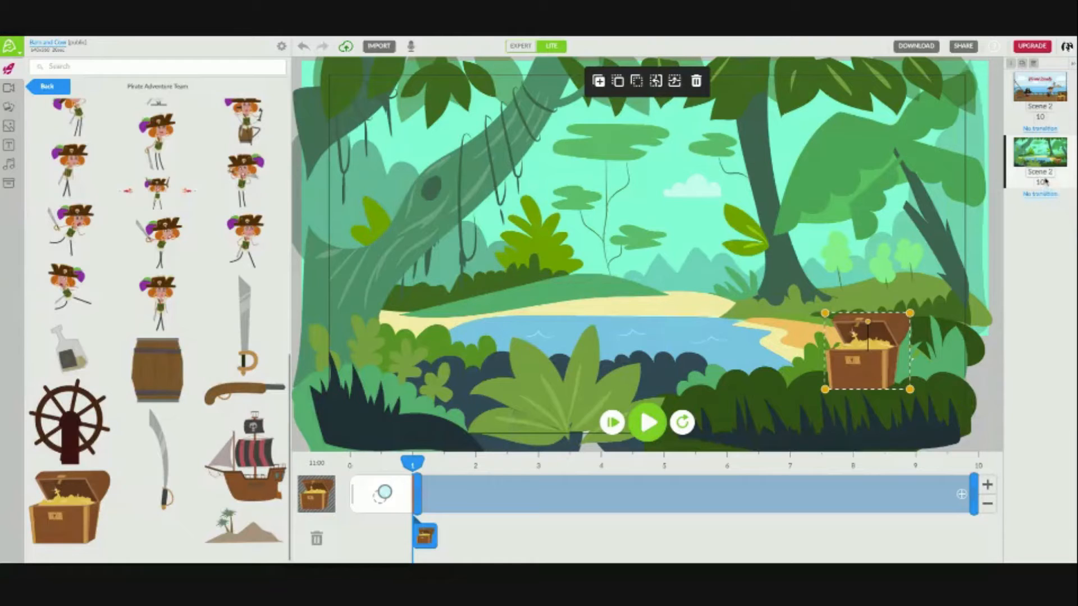
Rename the pirate ship scene as Ocean and the lagoon scene as Jungle
left_click(1041, 111)
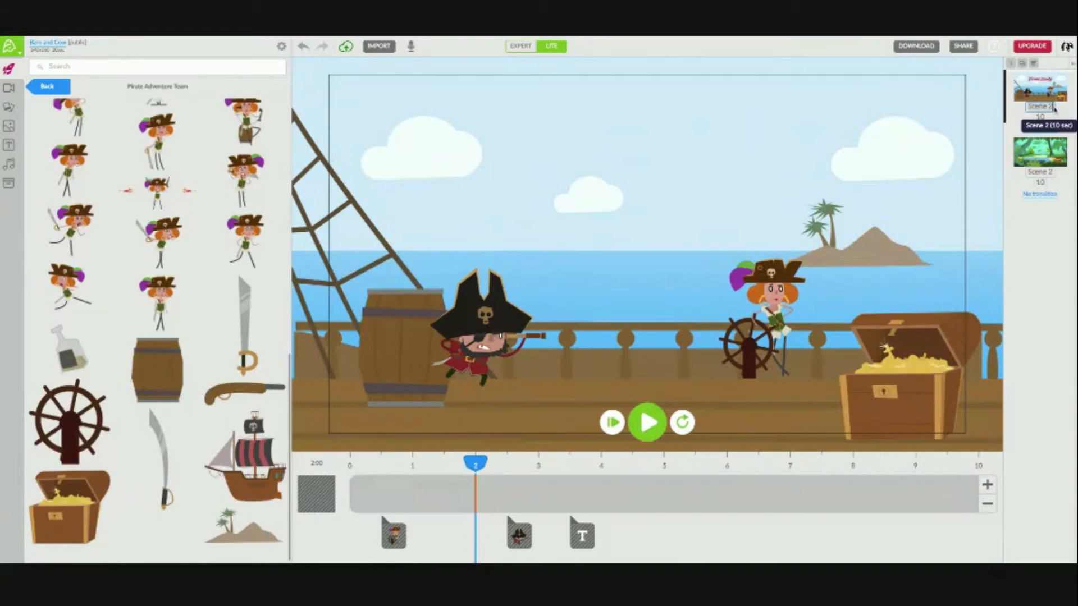
type("Ocean")
left_click(1043, 175)
left_click(1042, 175)
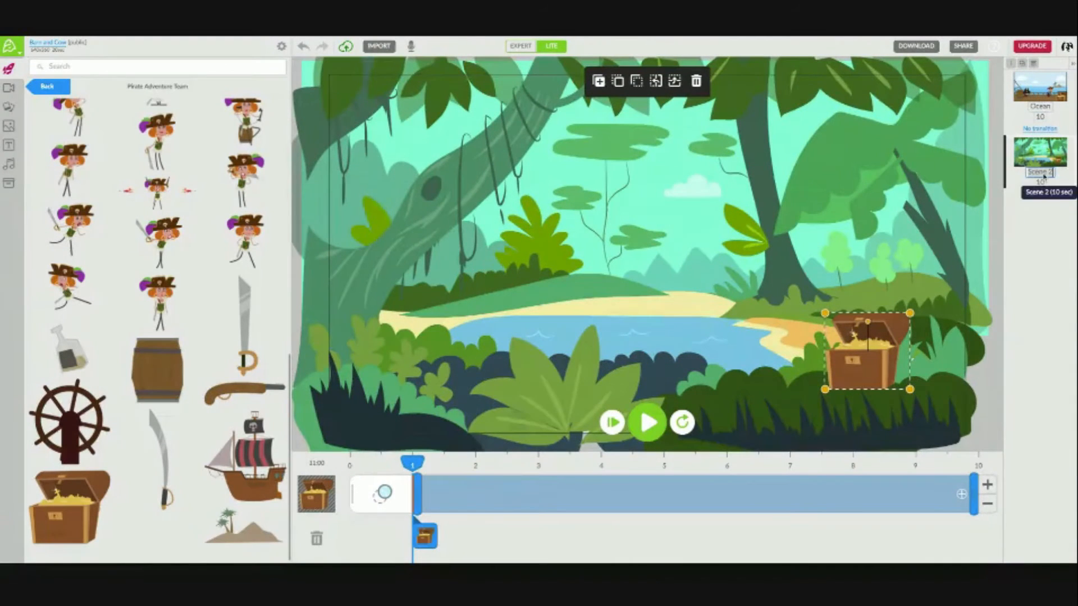
key("Return")
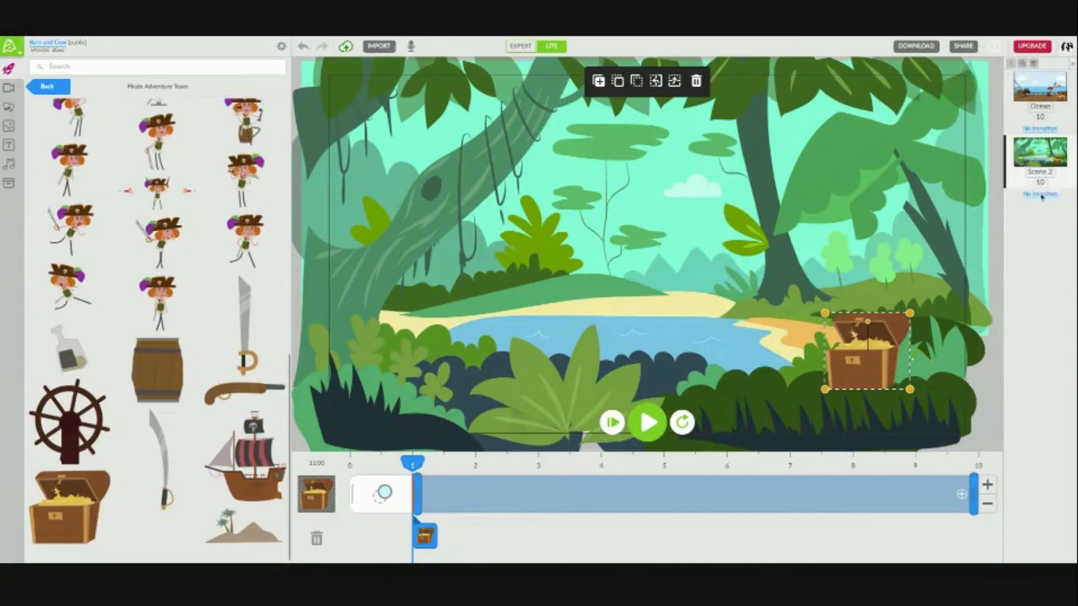
left_click(1048, 227)
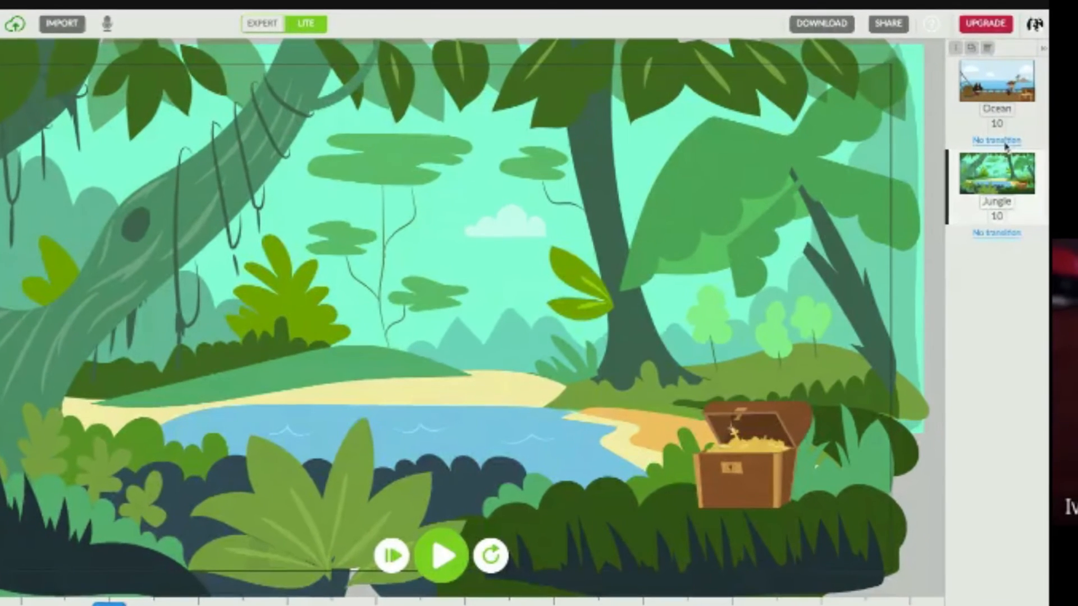
Apply the Fade To Black transition after the Ocean scene and shorten that scene to 8 seconds
left_click(1046, 131)
left_click(1004, 143)
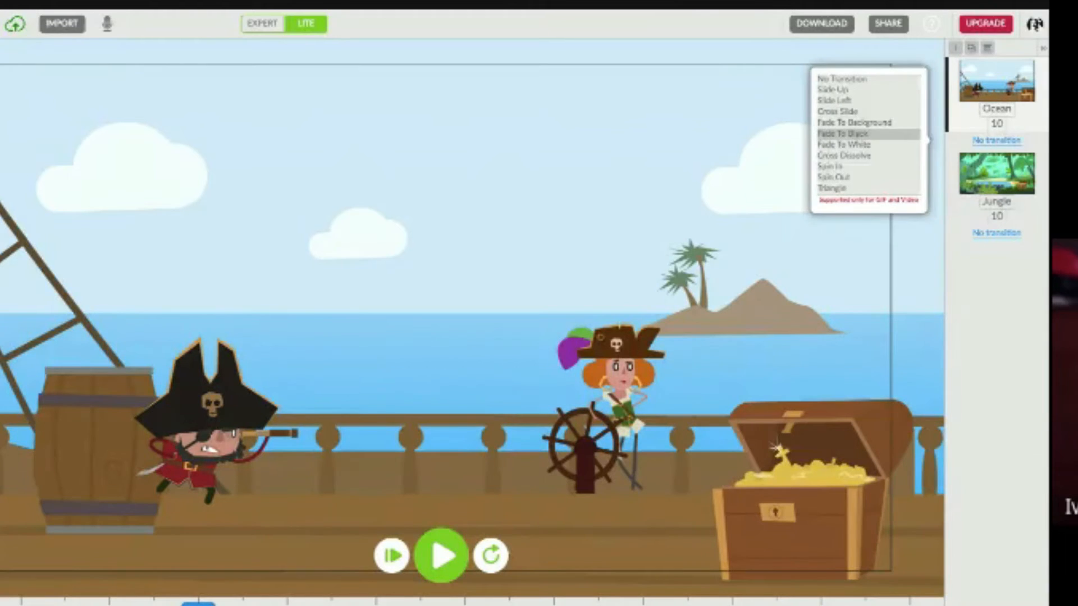
left_click(842, 133)
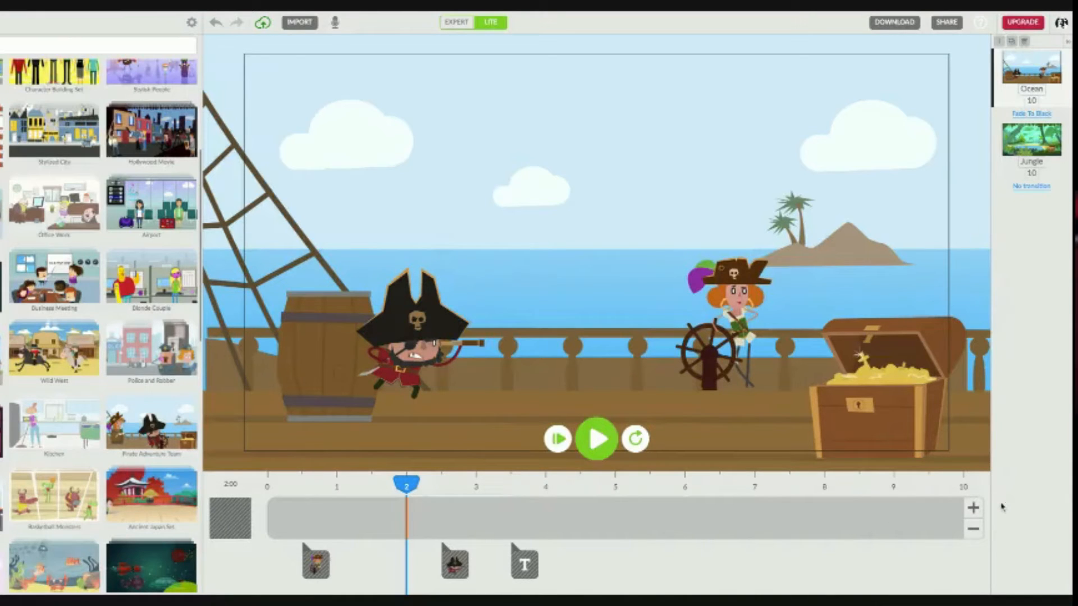
left_click(973, 530)
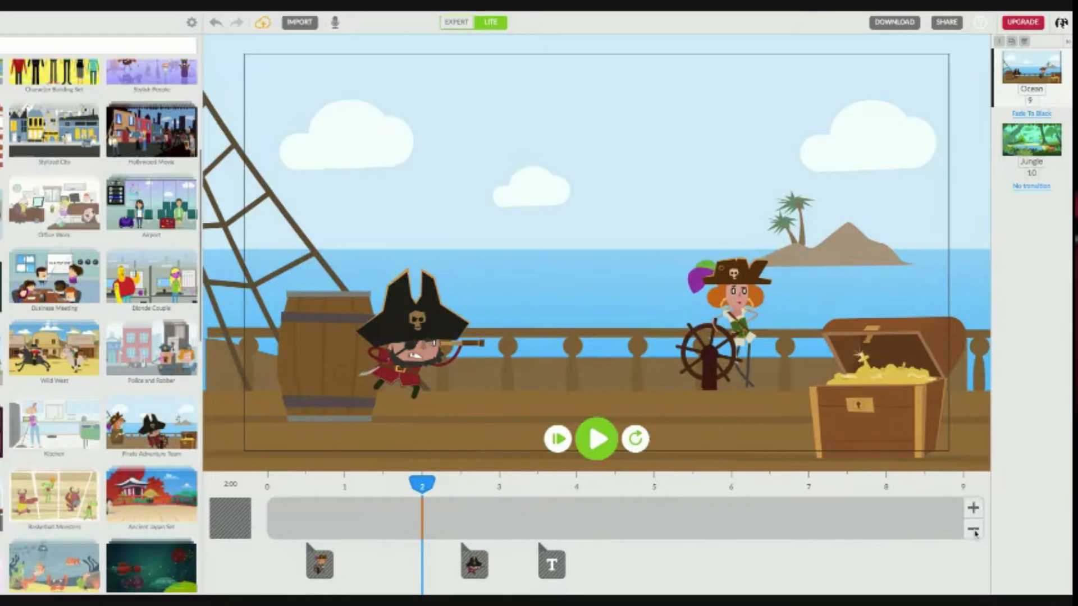
left_click(973, 530)
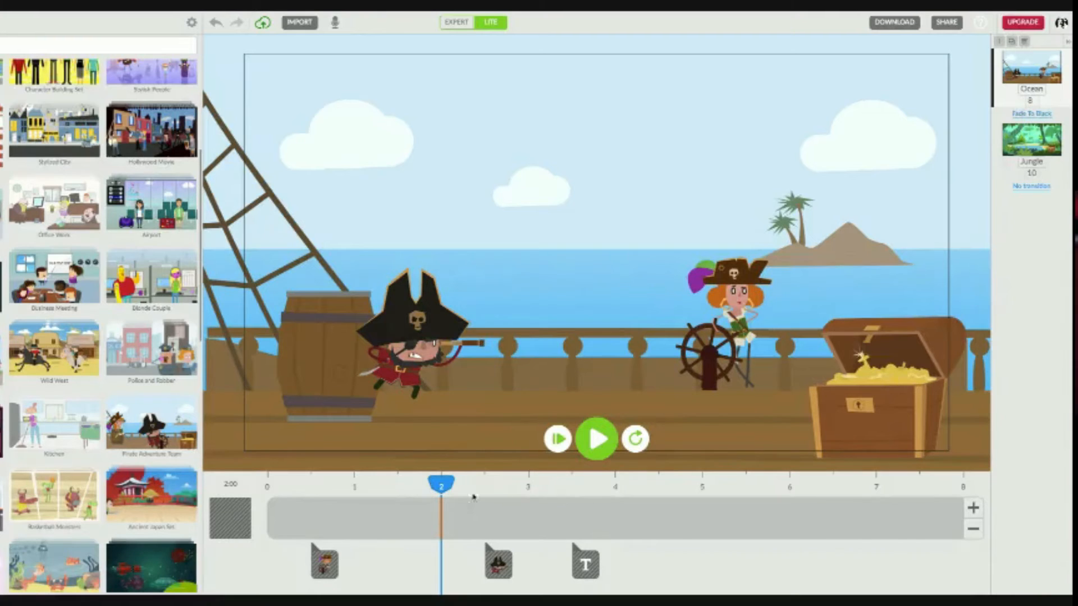
Play the whole movie from the start to review the change from the Ocean scene to Jungle
left_click_drag(442, 486, 297, 486)
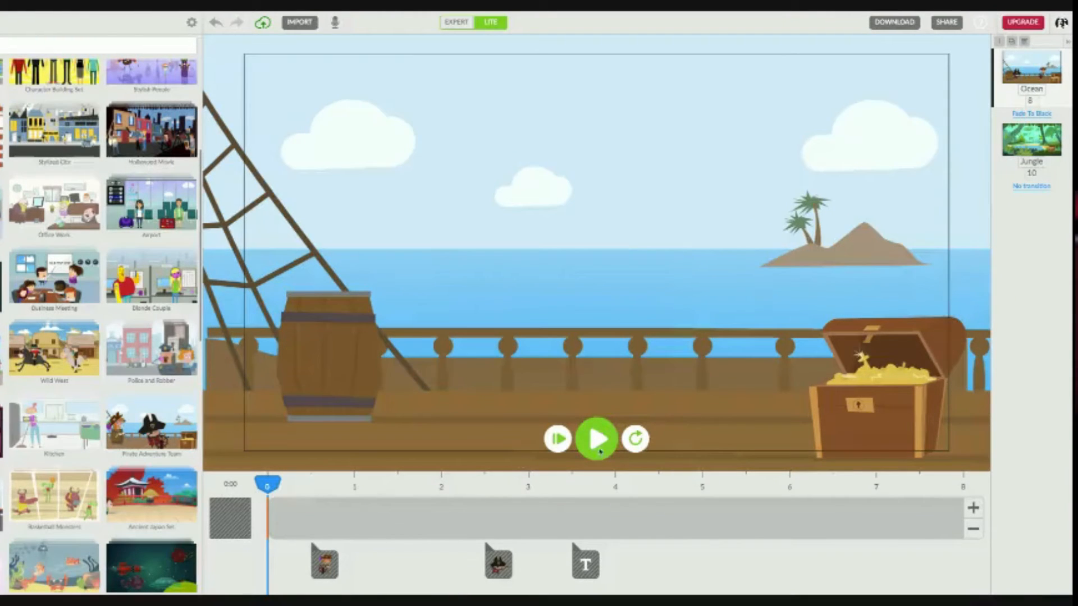
left_click(638, 443)
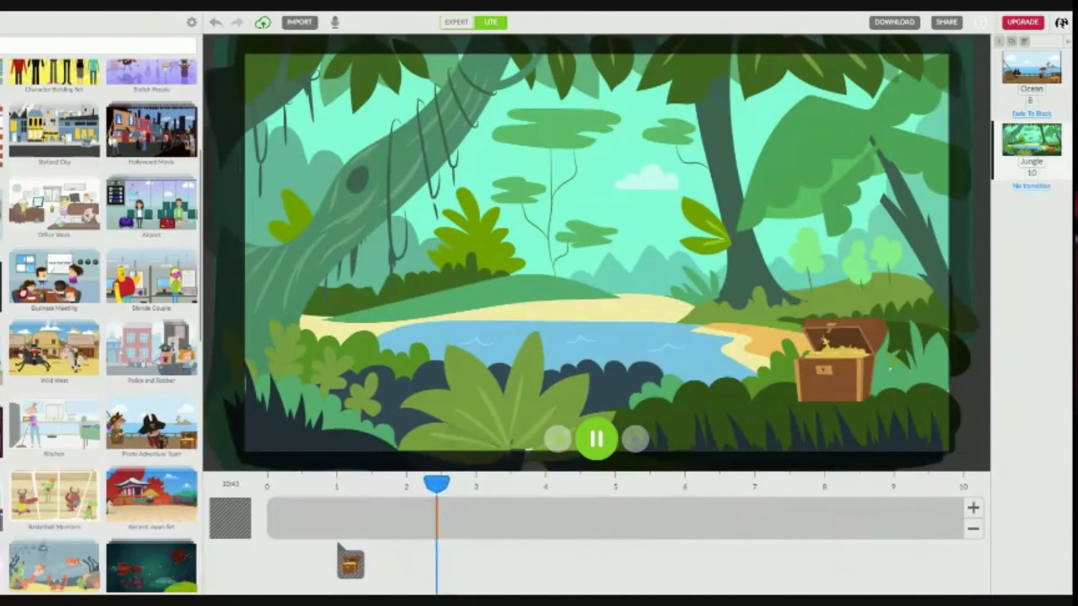
left_click(598, 441)
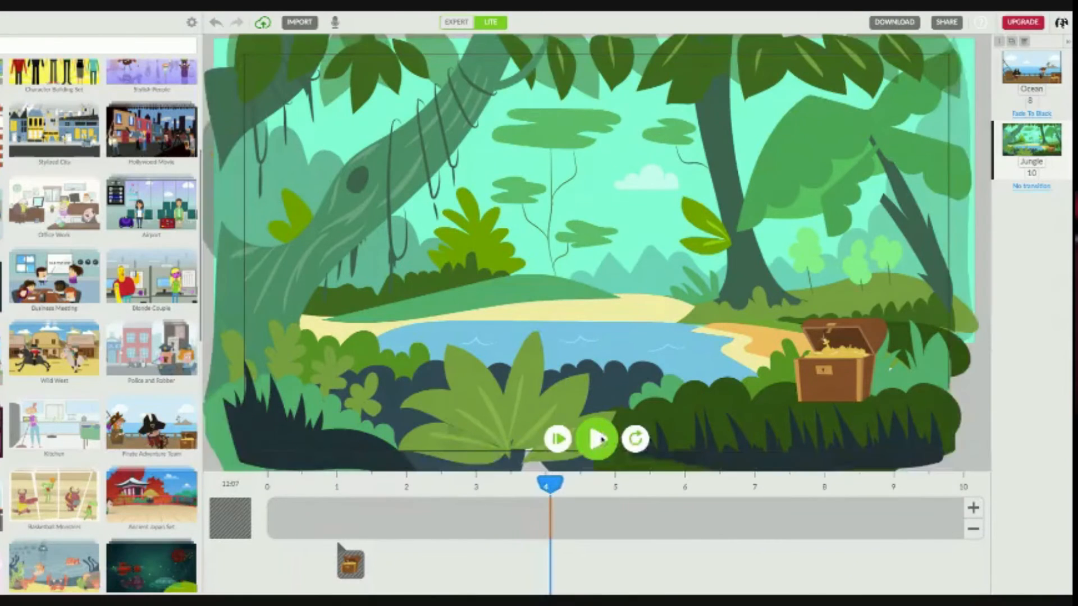
left_click(635, 438)
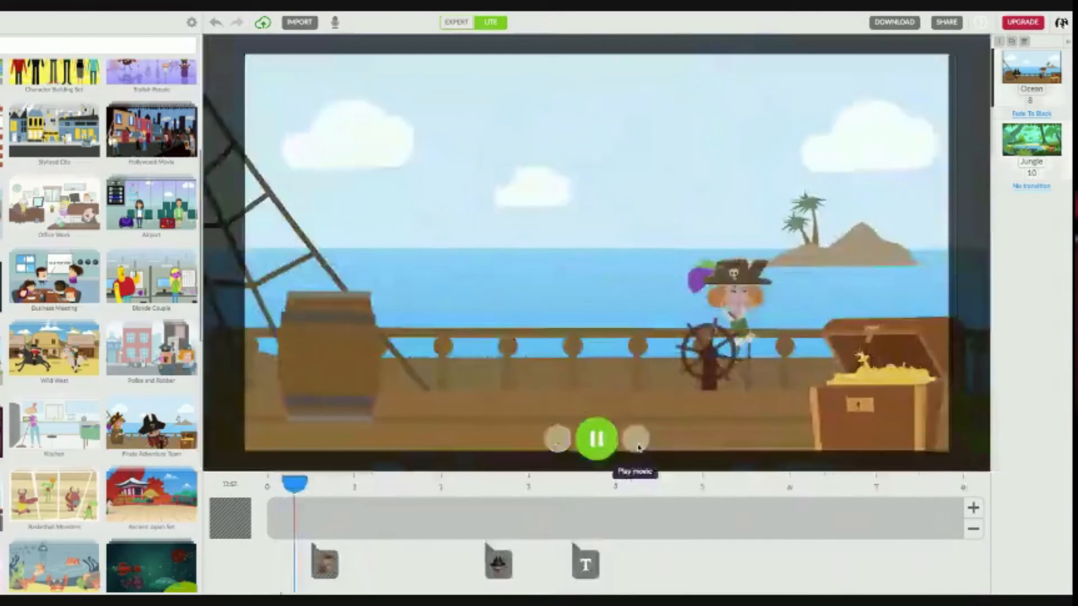
left_click(597, 440)
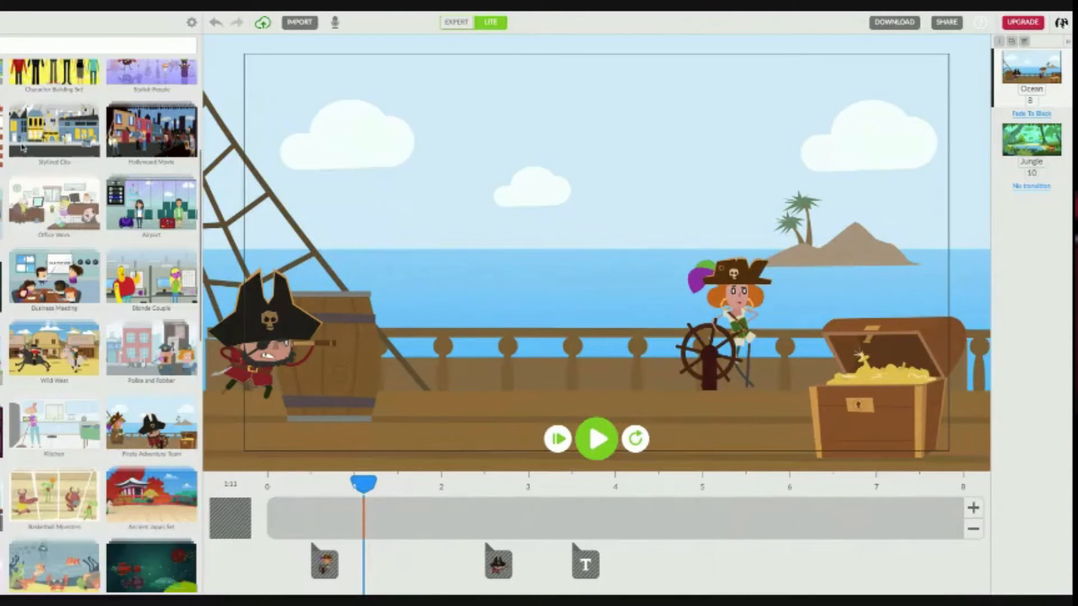
Import the sound file seawave01.wav into the Ocean scene
left_click(299, 22)
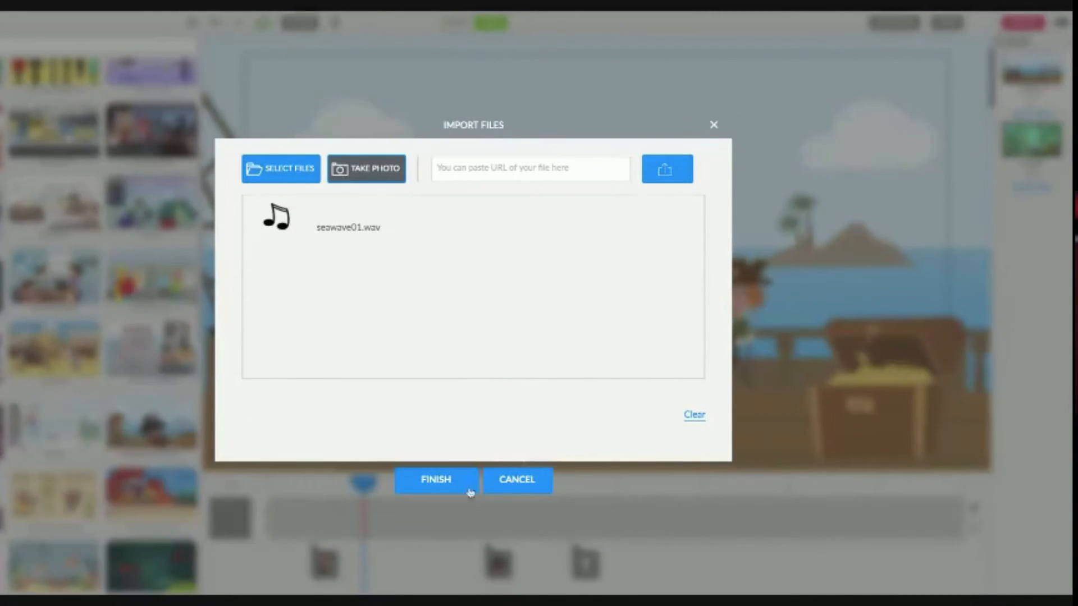
left_click(436, 480)
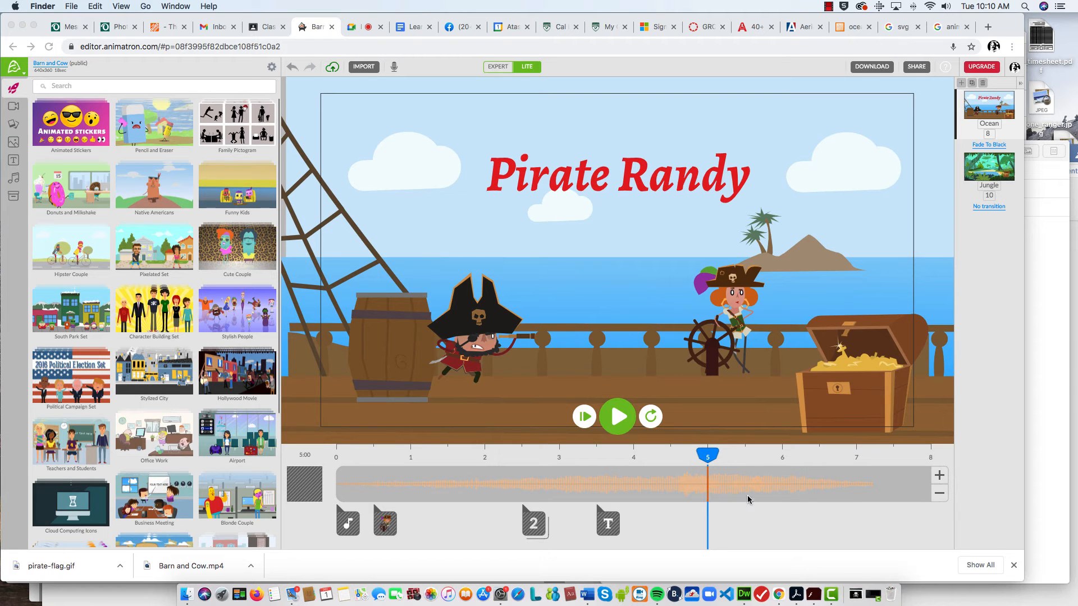
Adjust the volume of the sea wave sound clip and play the Ocean scene with it
left_click(348, 527)
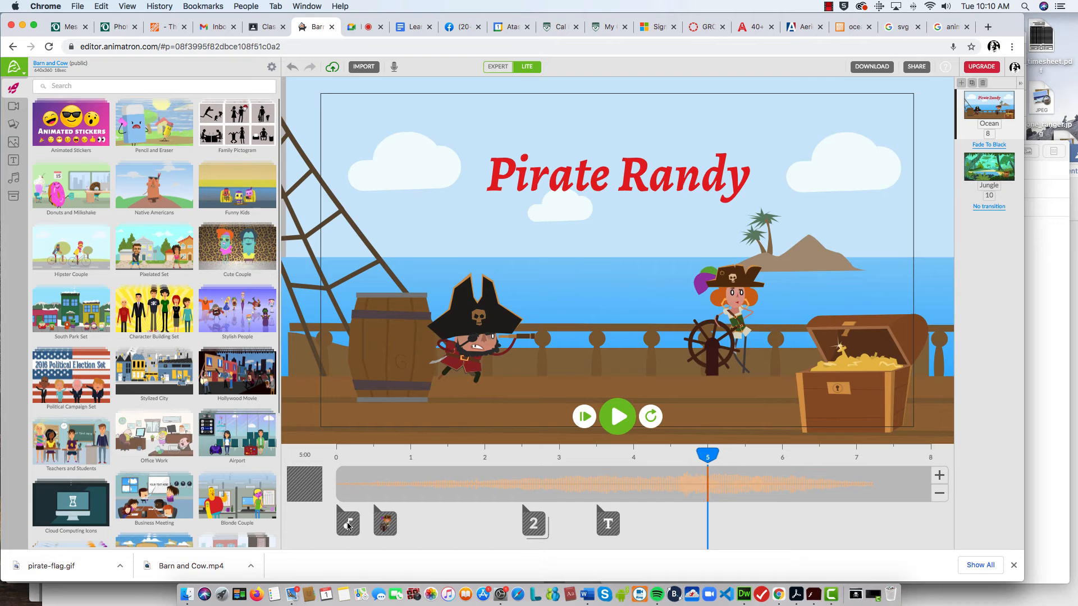
left_click(348, 526)
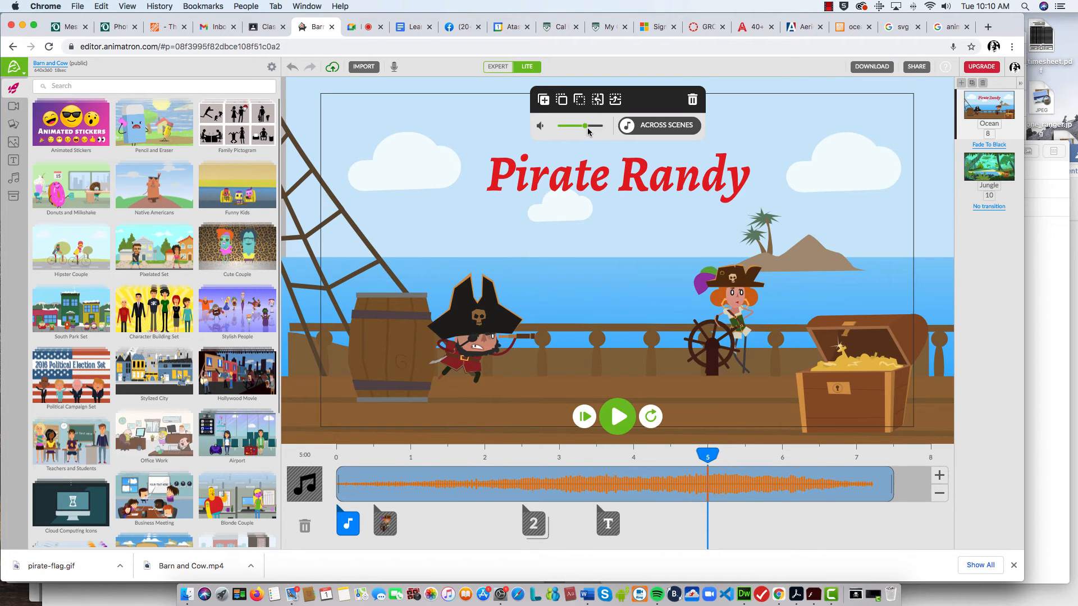
left_click_drag(585, 129, 579, 129)
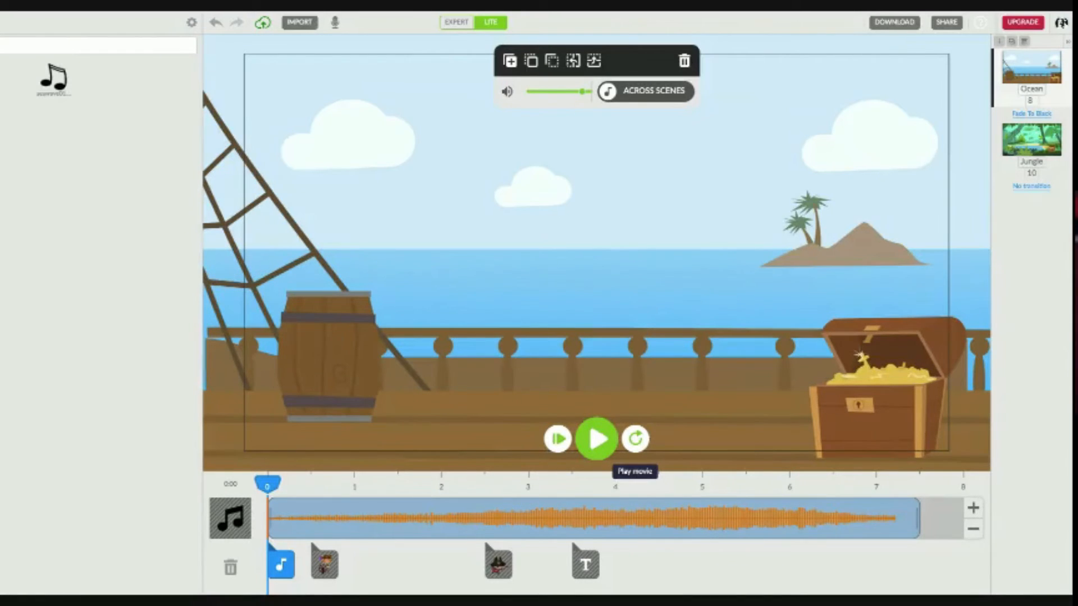
left_click(603, 446)
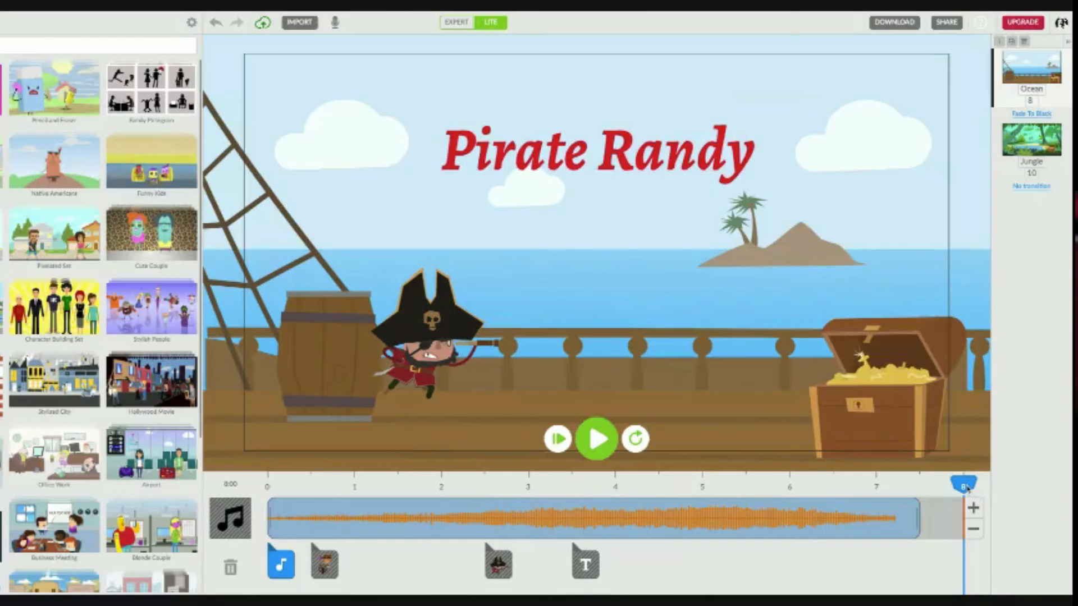
Record a voice clip at 2.5 seconds in the Ocean scene, add it, and play the scene from the start
left_click_drag(965, 487, 485, 486)
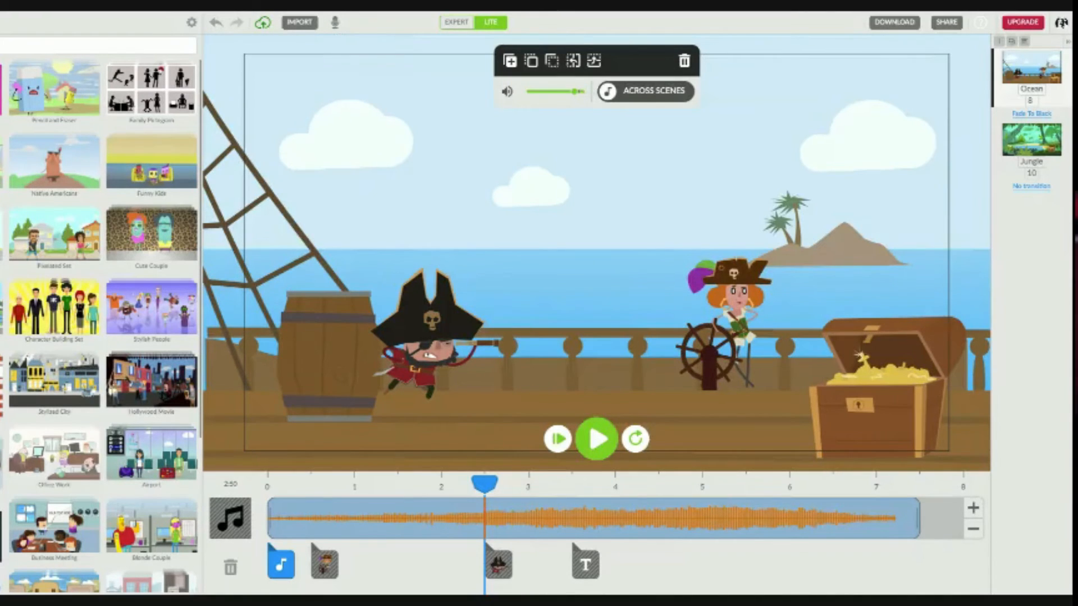
left_click(334, 22)
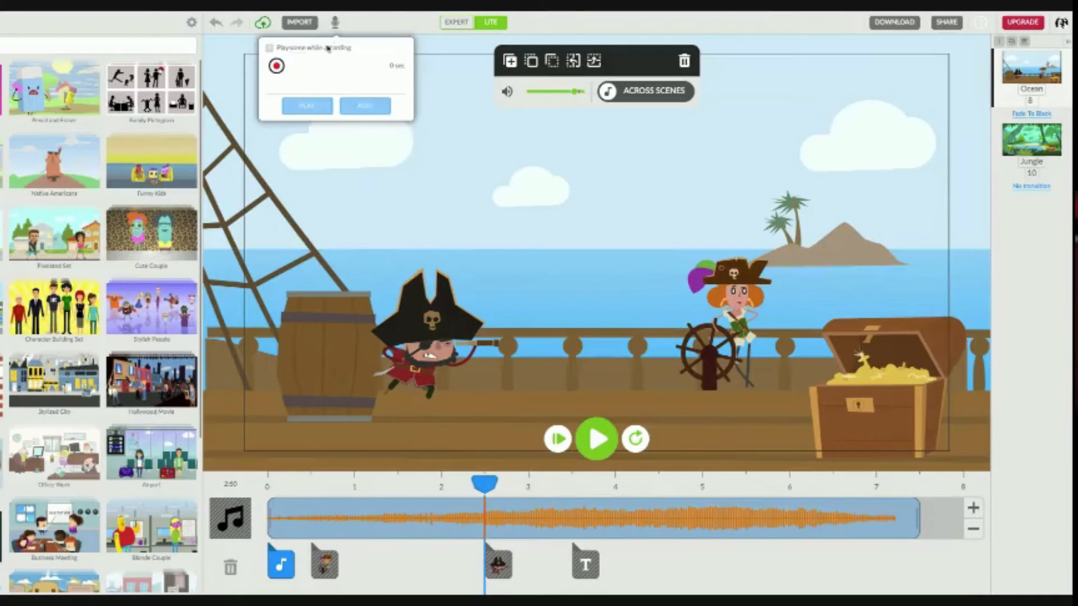
left_click(276, 66)
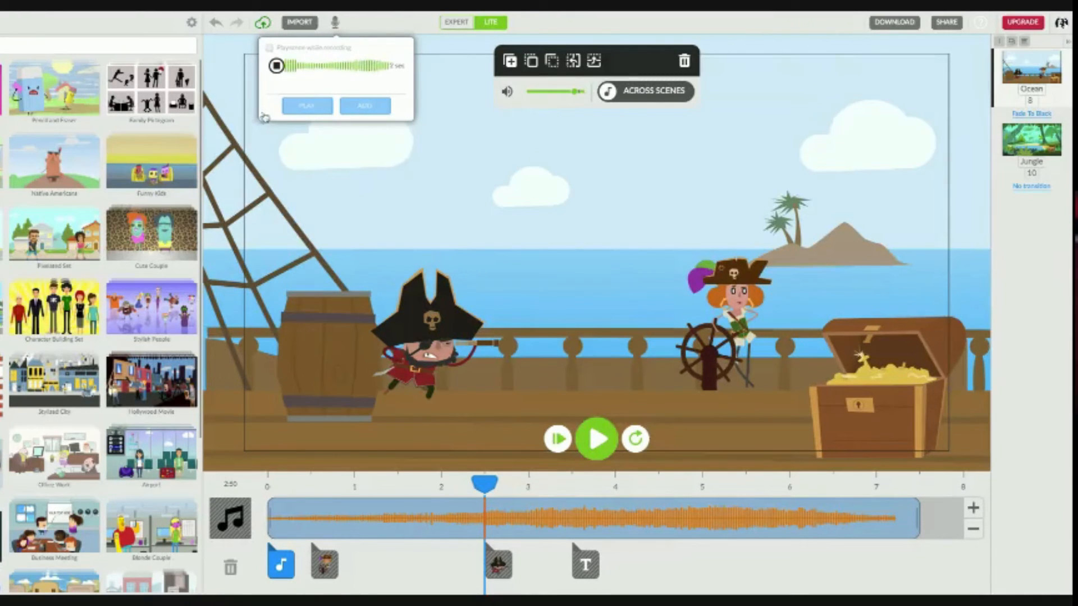
left_click(277, 66)
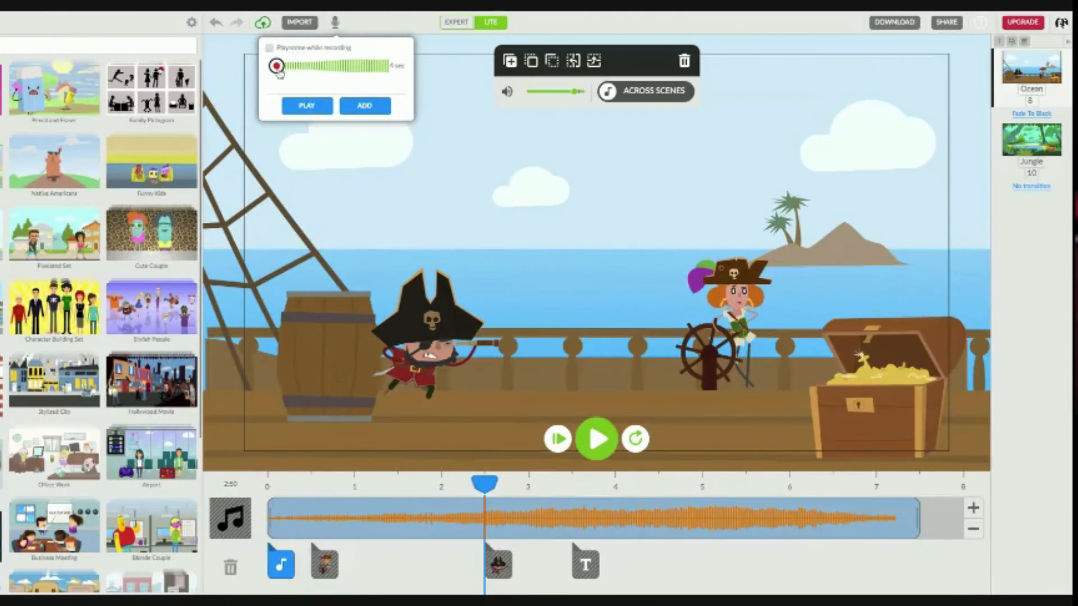
left_click(365, 106)
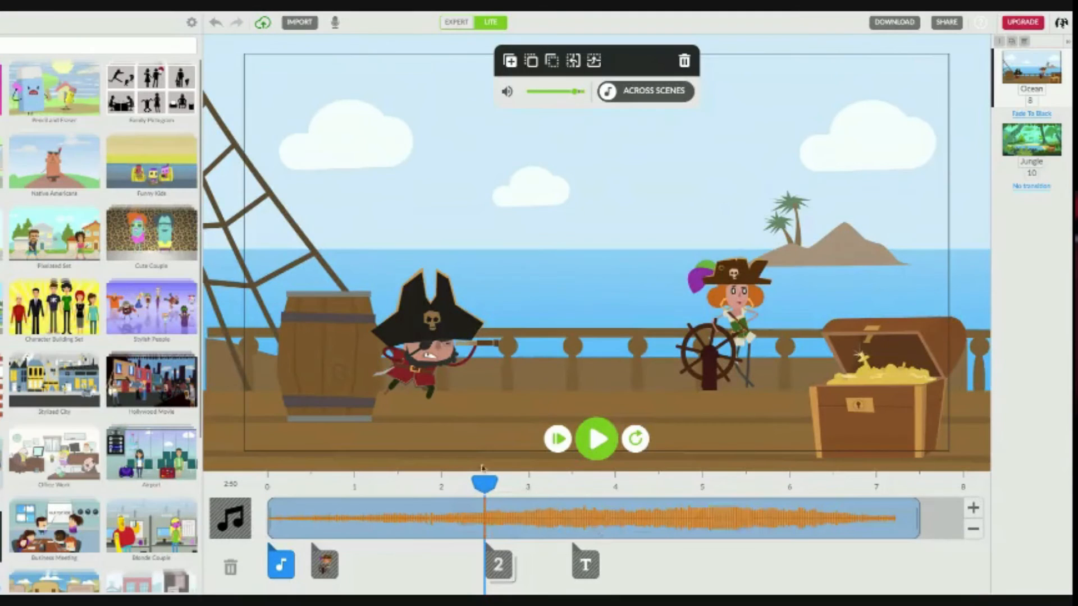
left_click_drag(486, 488, 267, 488)
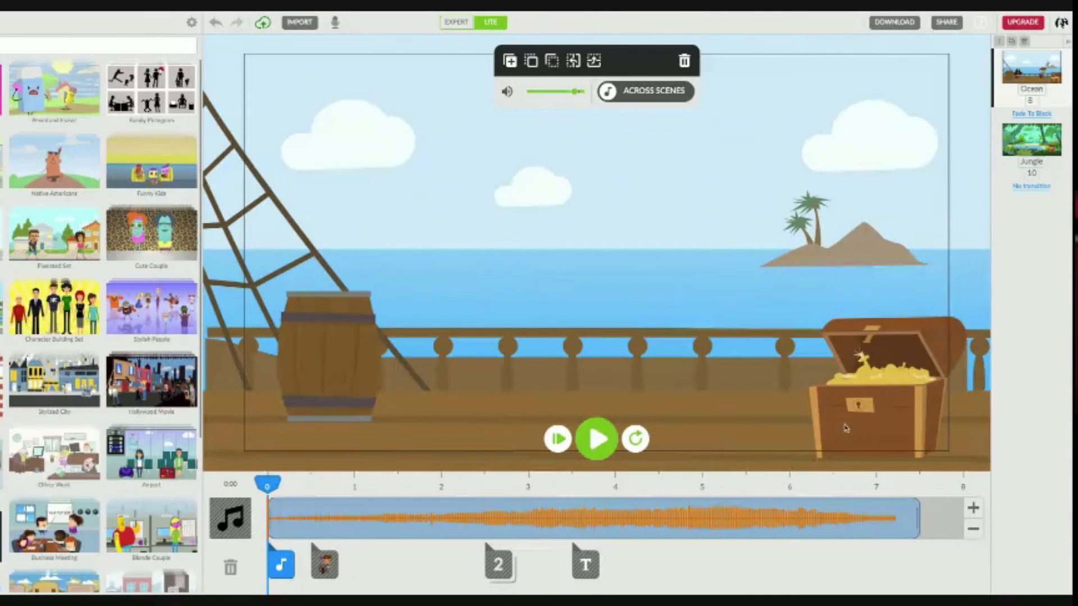
left_click(600, 453)
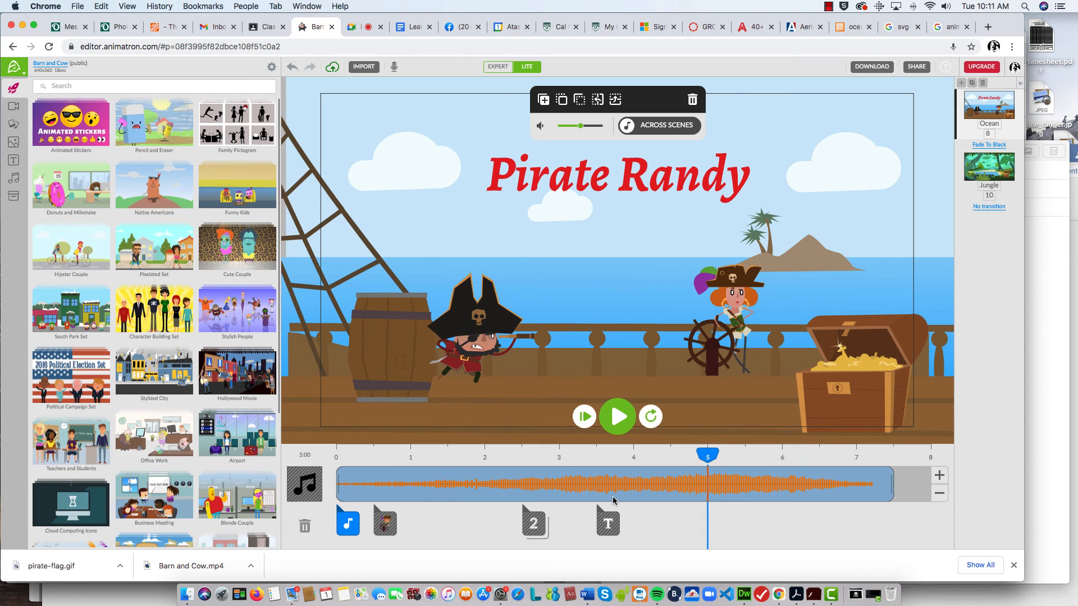
Trim the voice recording in the Ocean scene at both ends so it runs from 4.5 to 6 seconds
left_click(536, 526)
left_click(537, 528)
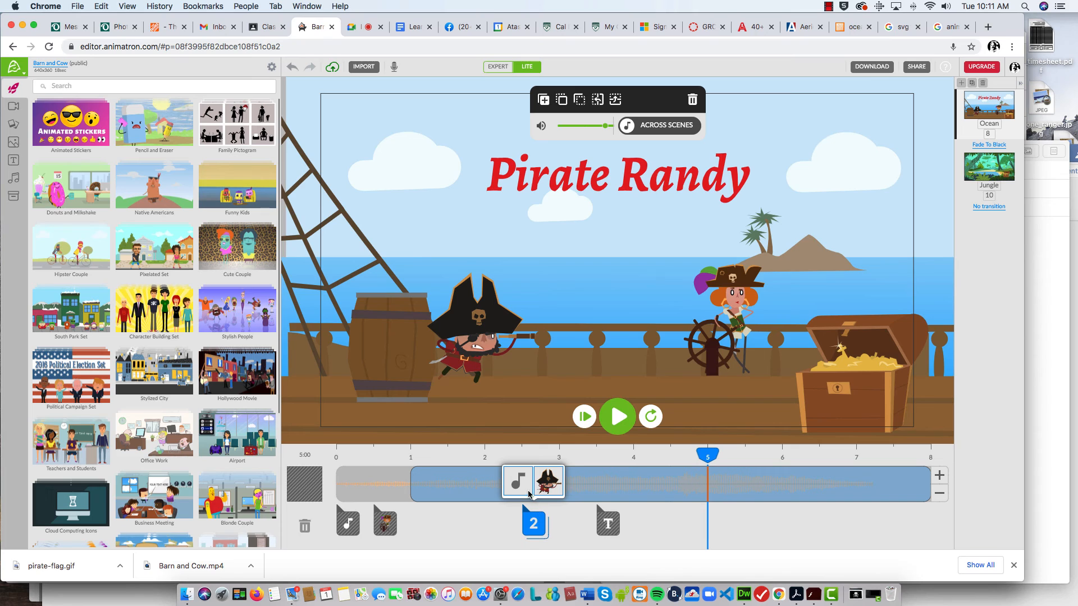
left_click(517, 484)
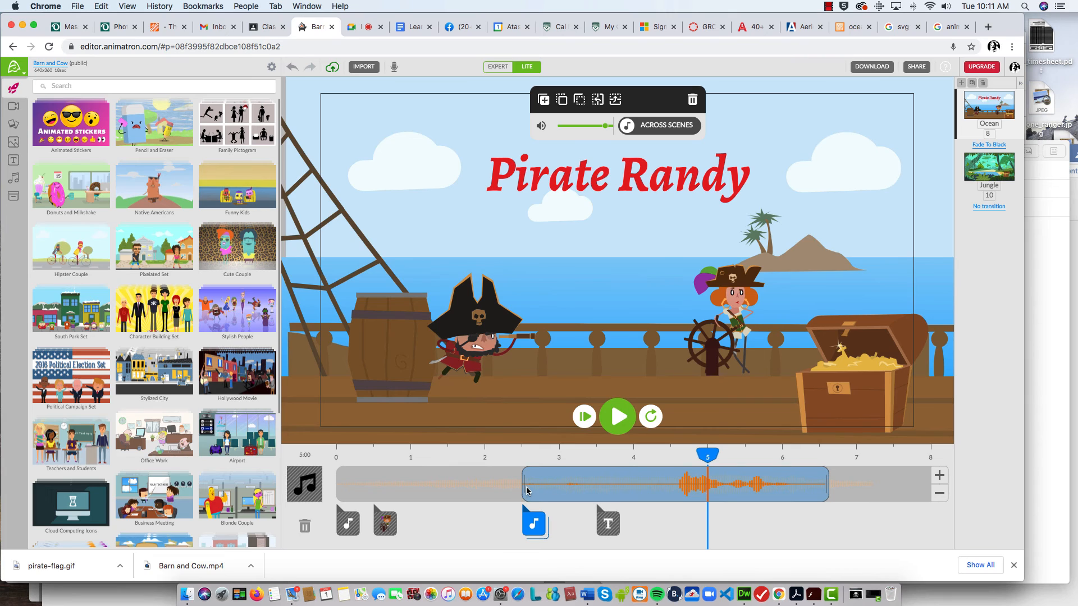
left_click_drag(524, 491, 672, 491)
left_click_drag(826, 486, 794, 491)
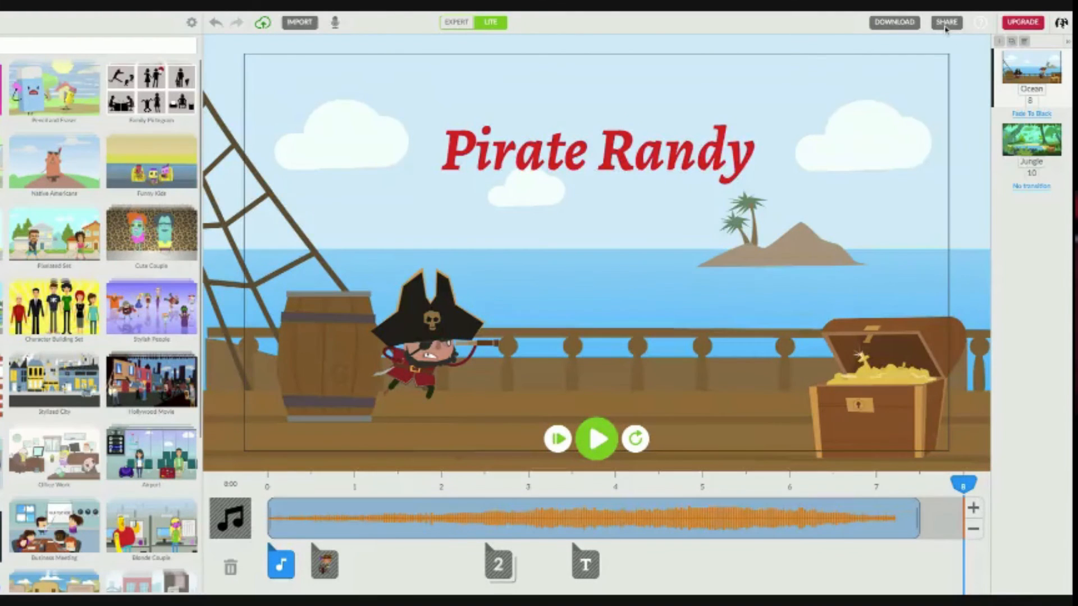
Render and download the movie as a Standard Definition 16:9 video, accepting the free-subscription restrictions
left_click(893, 23)
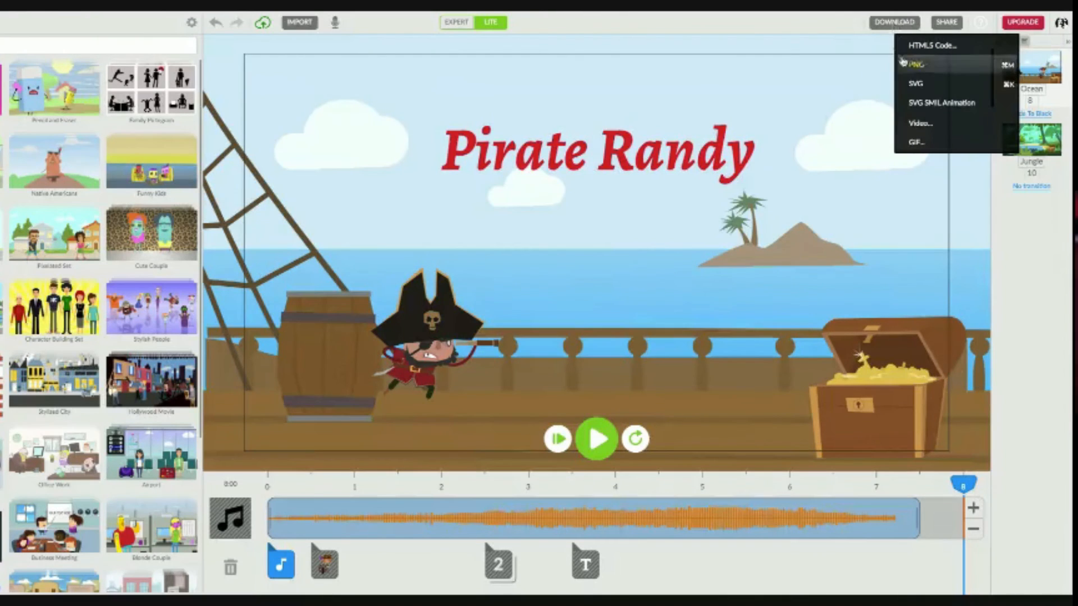
left_click(922, 129)
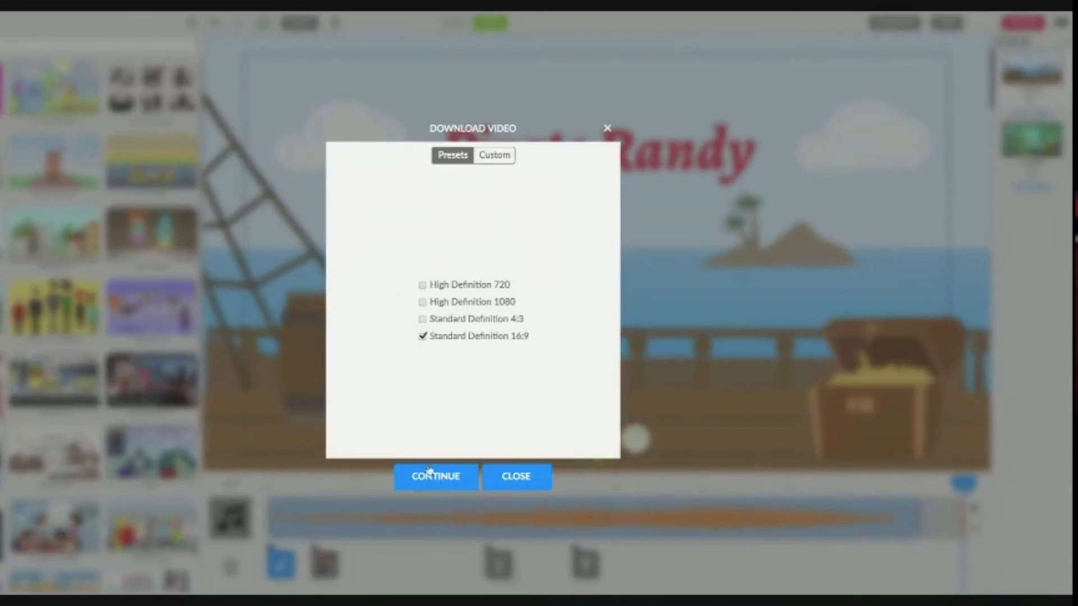
left_click(441, 484)
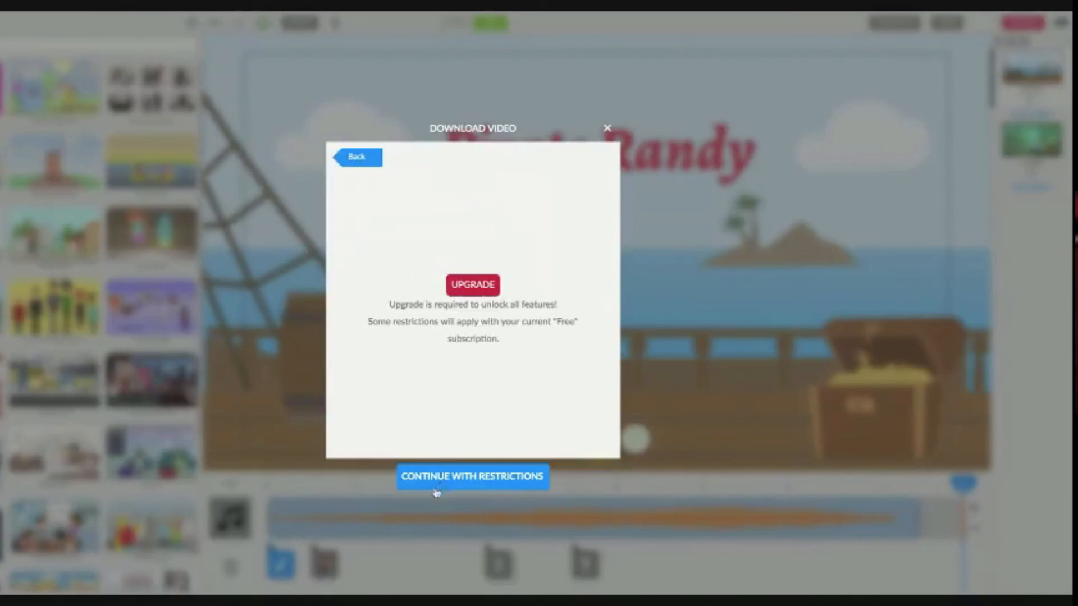
left_click(494, 482)
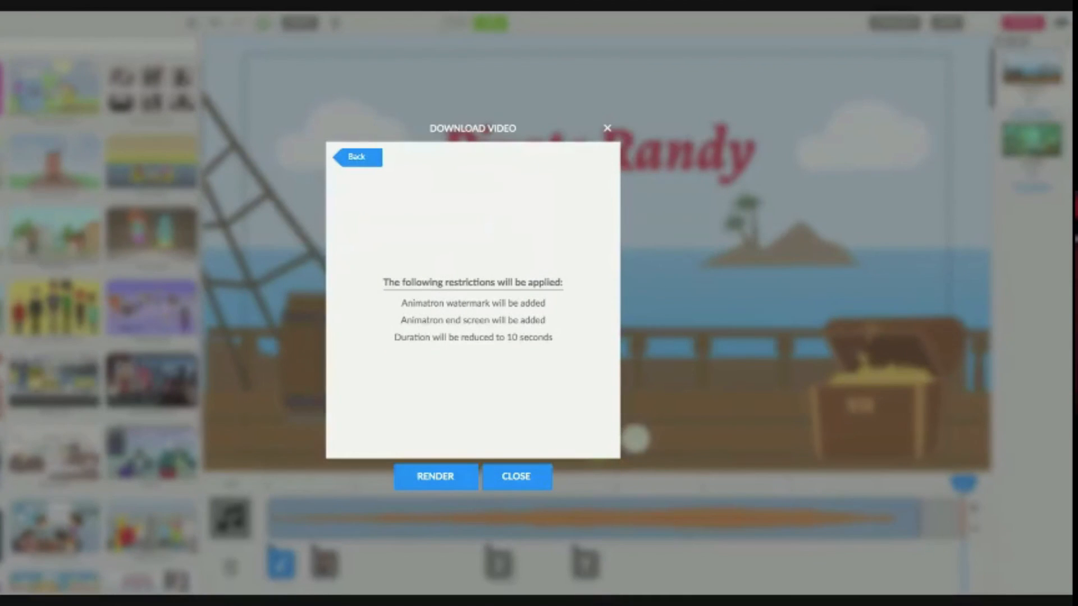
left_click(446, 481)
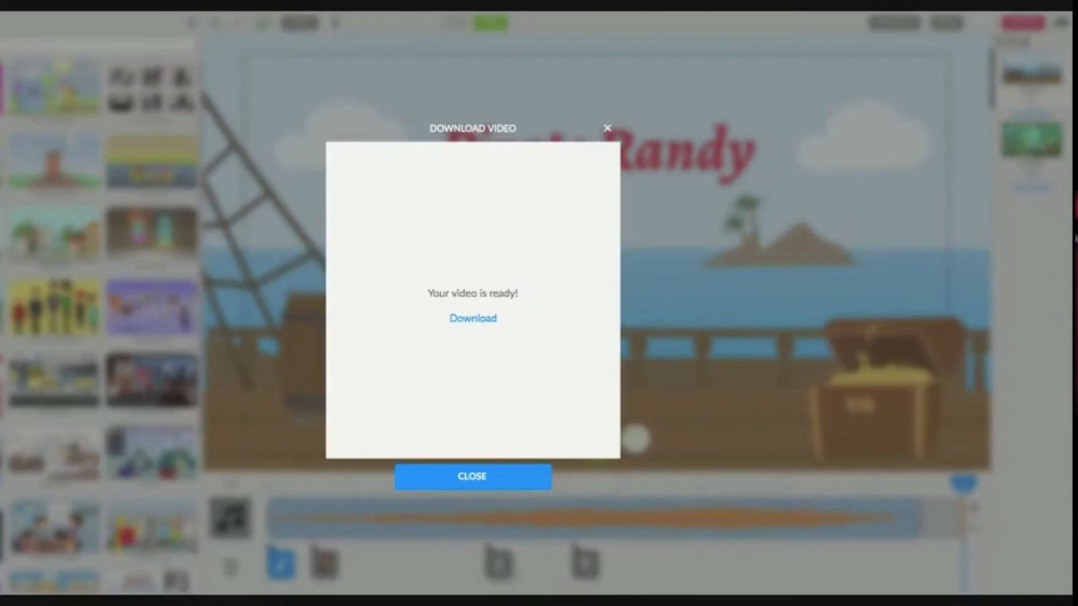
left_click(473, 319)
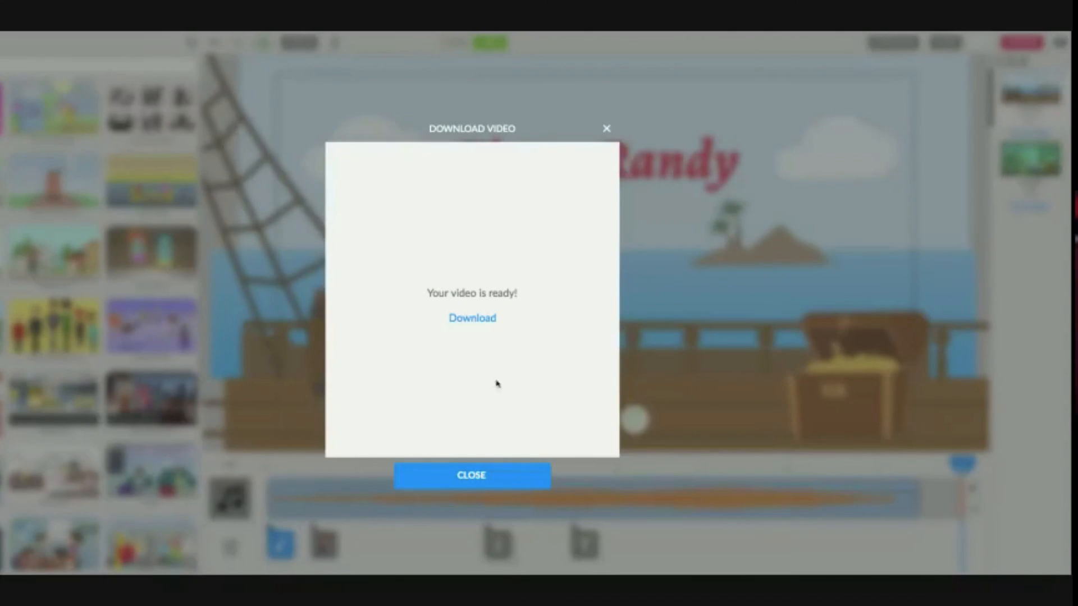
left_click(475, 486)
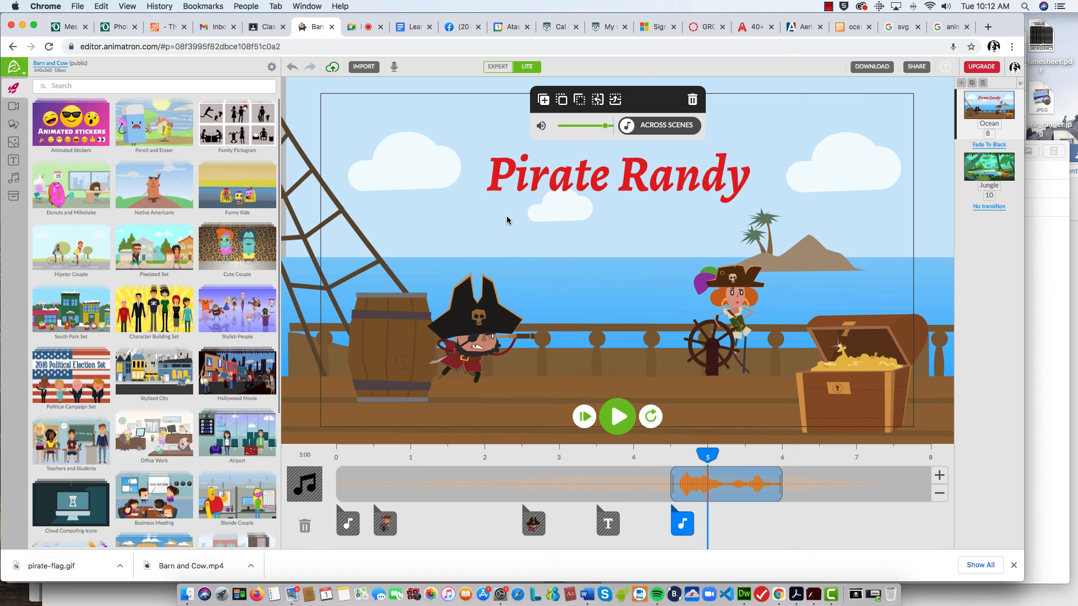
Rename the project to Pirate in the project settings
left_click(271, 67)
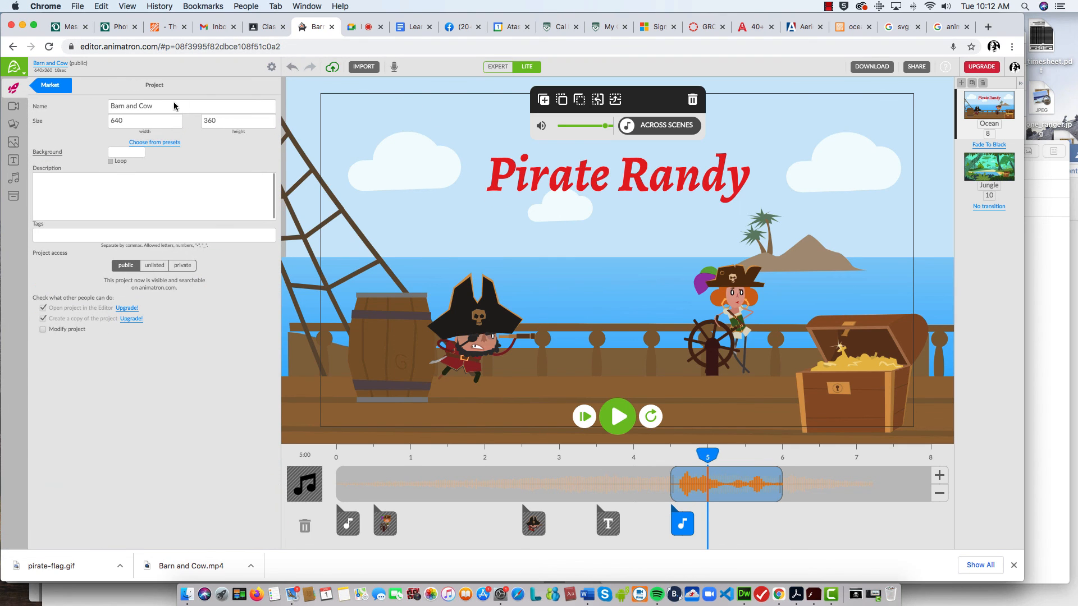
left_click(156, 107)
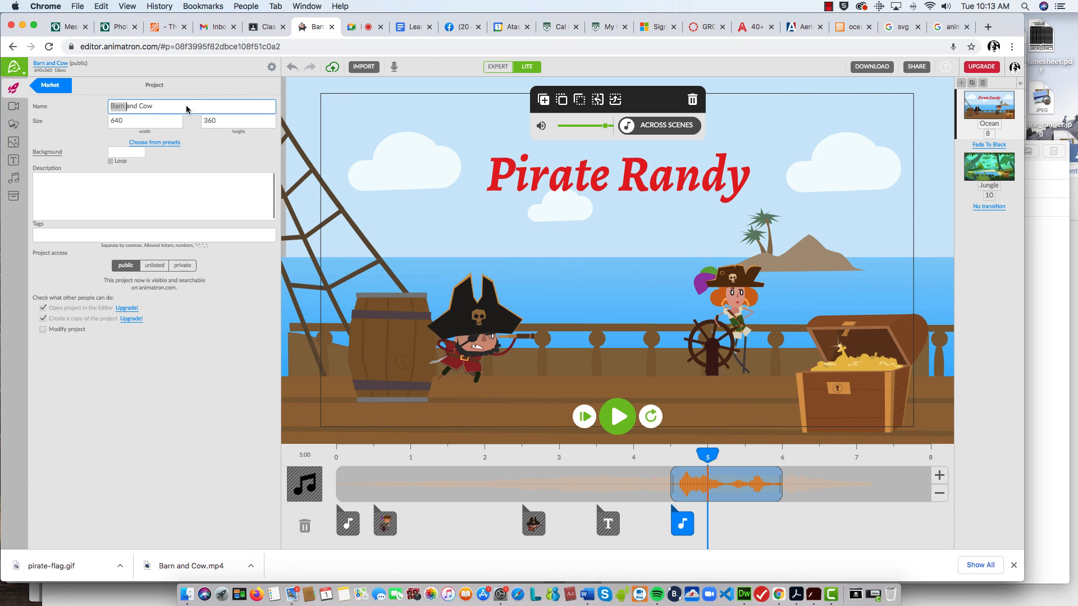
type("Pirate")
left_click(55, 85)
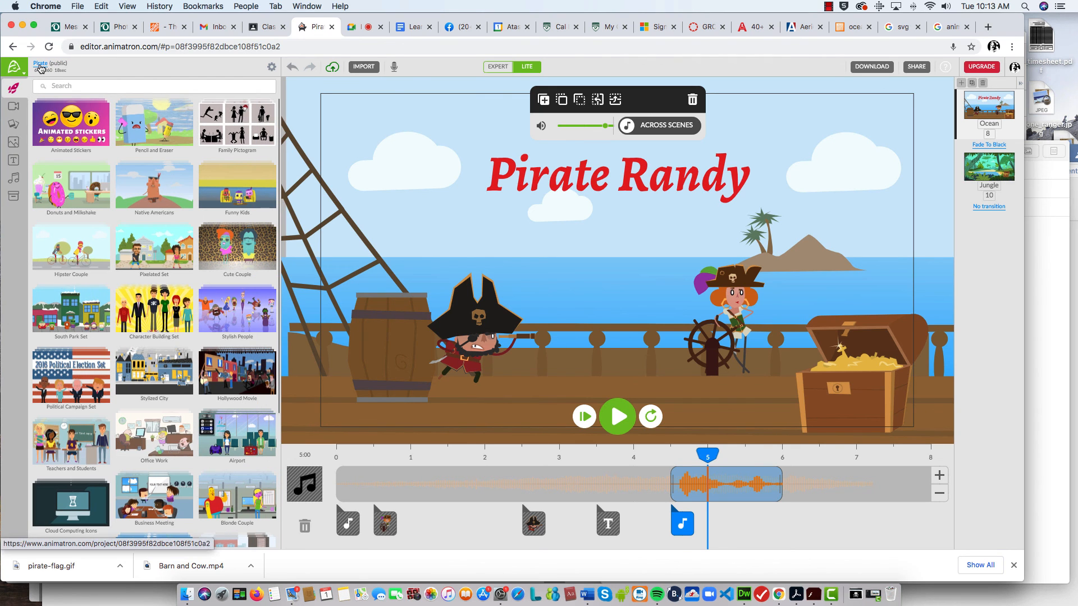
Open the Pirate project's public web page and select its full web address
left_click(41, 67)
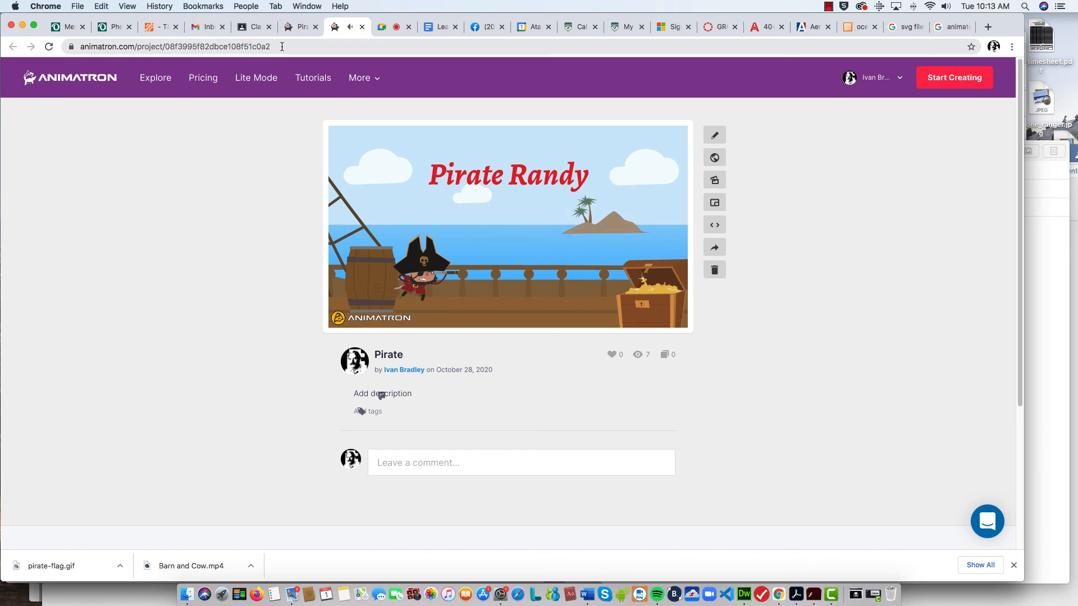
left_click_drag(282, 47, 77, 49)
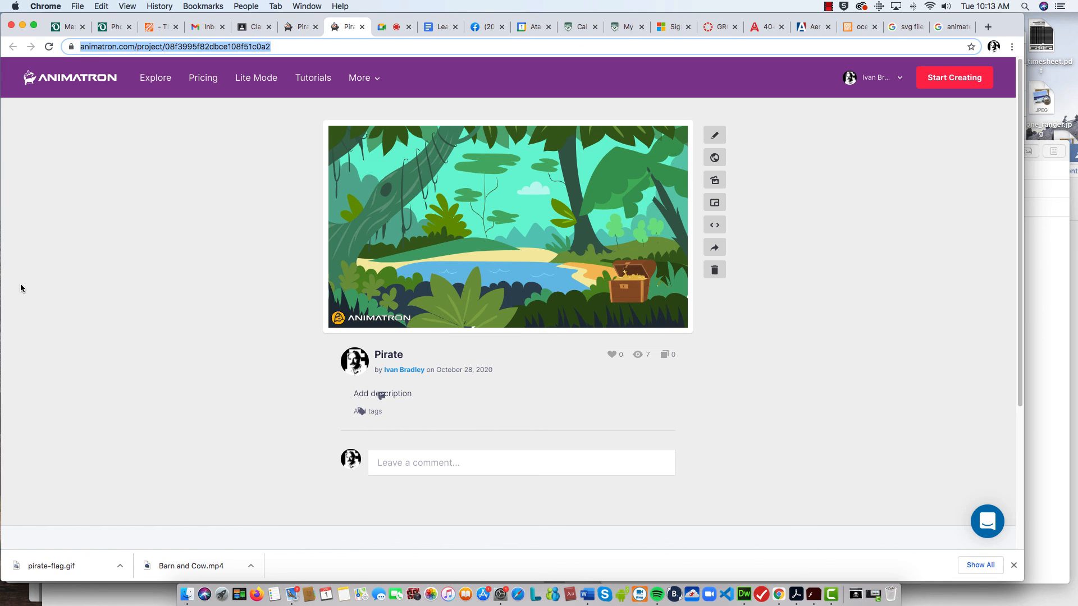